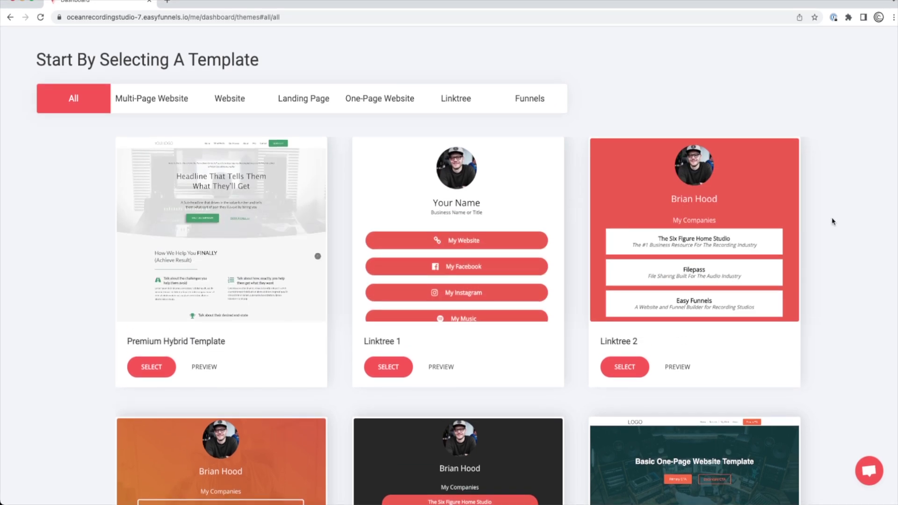
- Create a site titled 'MY RECORDING STUDIO' from the Basic One-Page Template
{"action": "scroll", "coordinate": [827, 224], "scroll_direction": "down", "scroll_amount": 7}
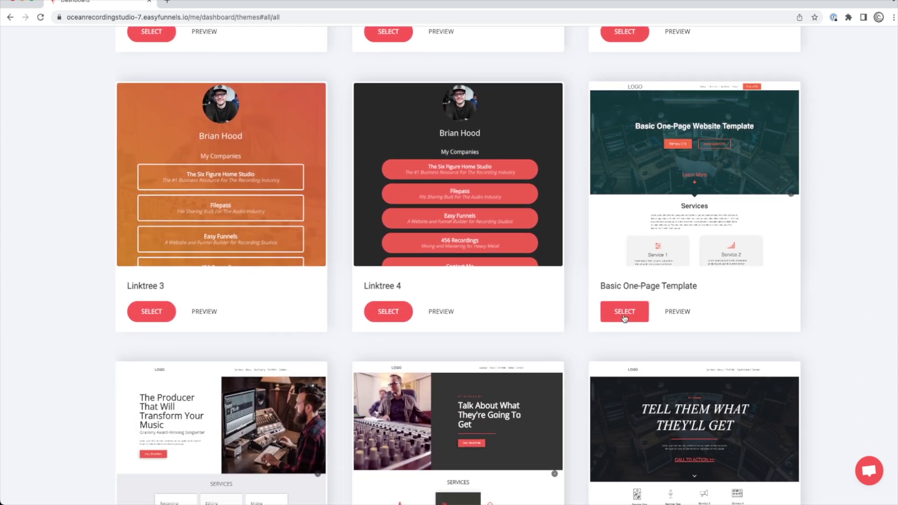
{"action": "left_click", "coordinate": [624, 312]}
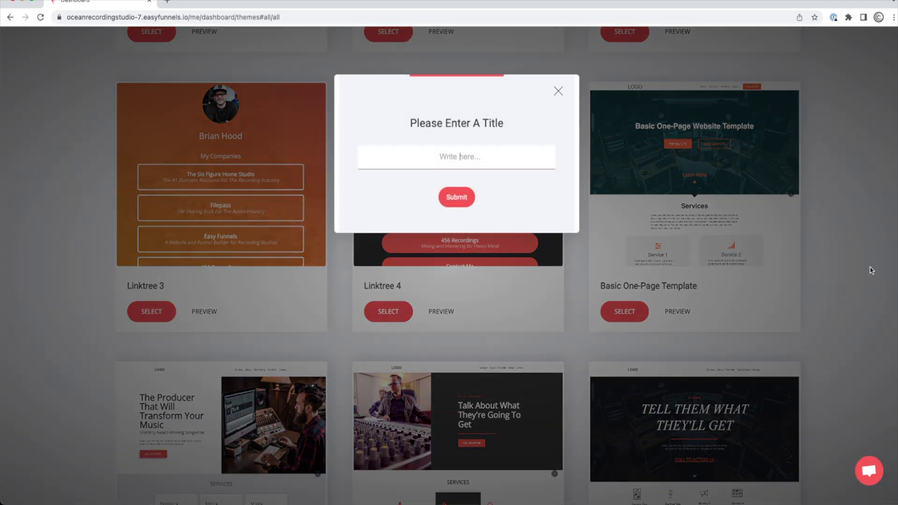
{"action": "type", "text": "MY RECORDING STUD"}
{"action": "type", "text": "IO"}
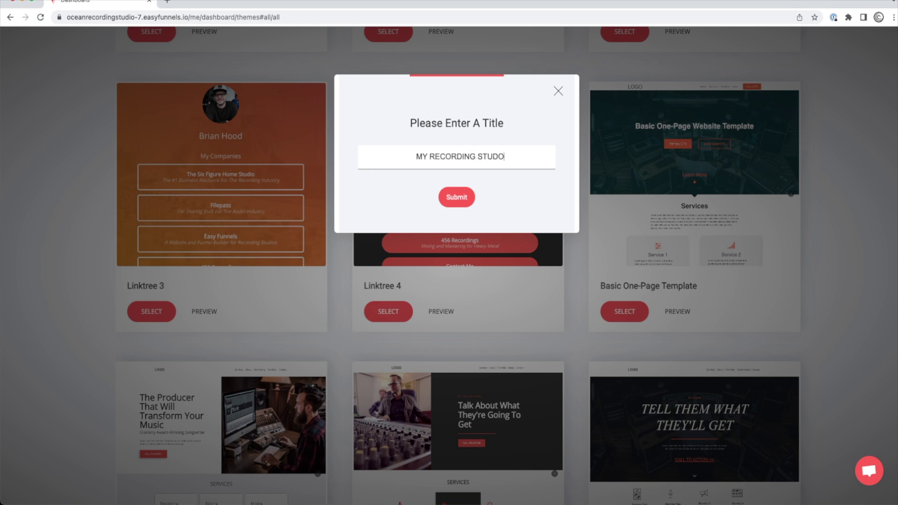
{"action": "key", "text": "Return"}
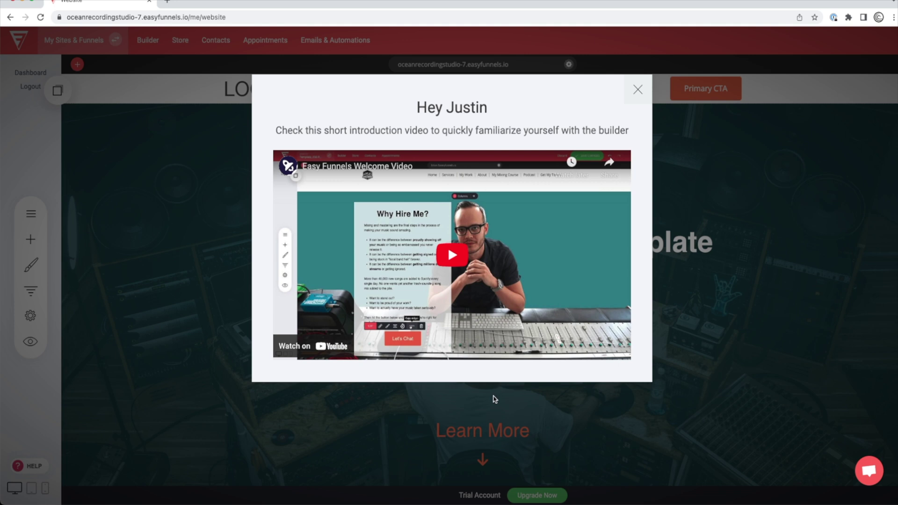
- Close the welcome video and scroll through the template down to the footer and back to the top
{"action": "left_click", "coordinate": [495, 399]}
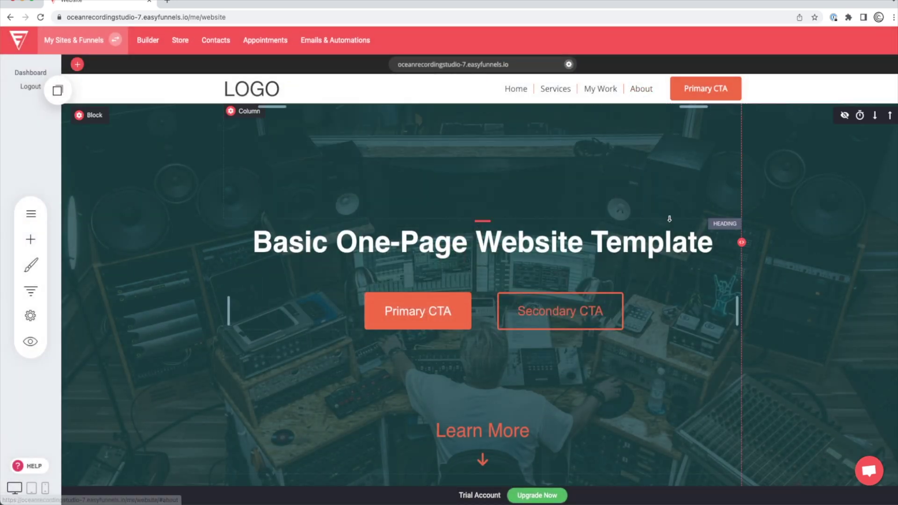
{"action": "scroll", "coordinate": [673, 219], "scroll_direction": "down", "scroll_amount": 3}
{"action": "scroll", "coordinate": [674, 219], "scroll_direction": "down", "scroll_amount": 1}
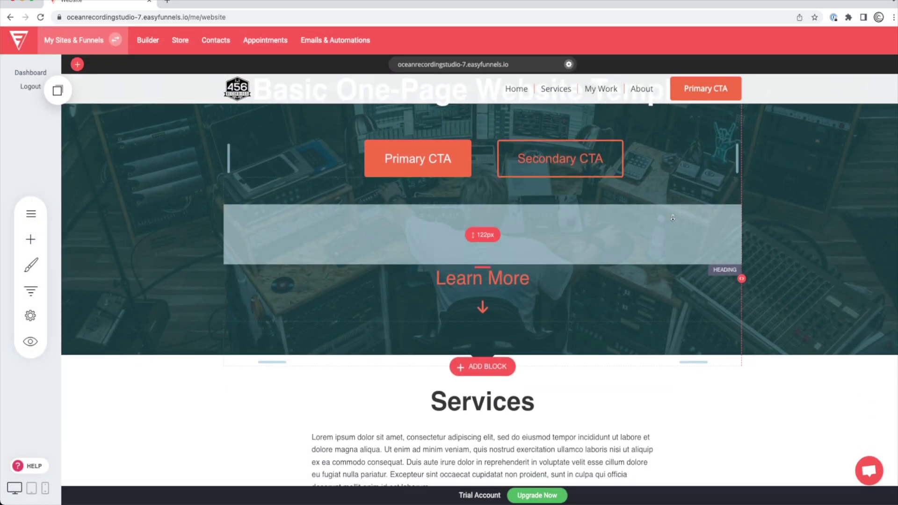
{"action": "scroll", "coordinate": [673, 219], "scroll_direction": "down", "scroll_amount": 4}
{"action": "scroll", "coordinate": [673, 219], "scroll_direction": "down", "scroll_amount": 7}
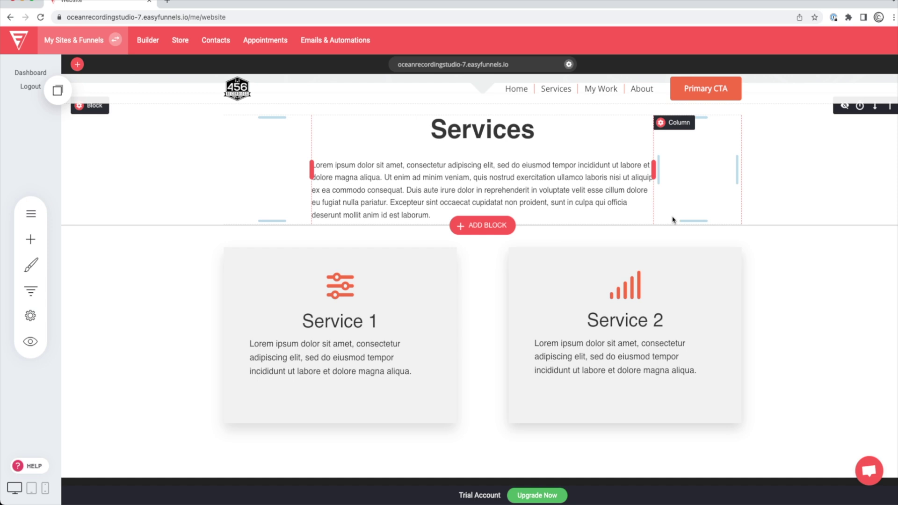
{"action": "scroll", "coordinate": [673, 219], "scroll_direction": "down", "scroll_amount": 7}
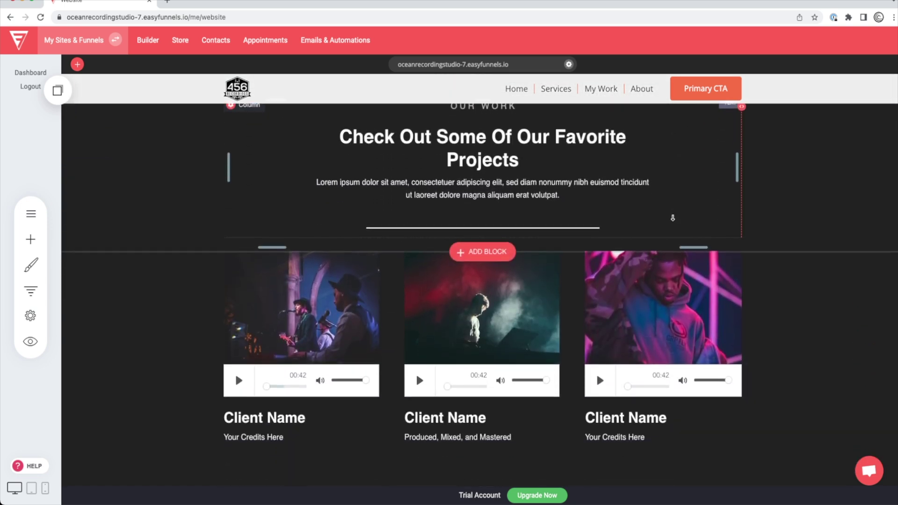
{"action": "scroll", "coordinate": [673, 219], "scroll_direction": "down", "scroll_amount": 6}
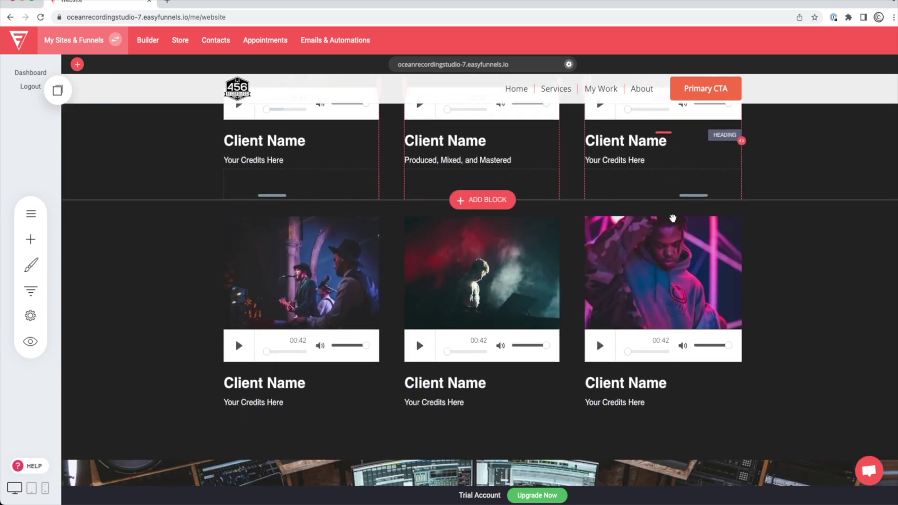
{"action": "scroll", "coordinate": [672, 219], "scroll_direction": "down", "scroll_amount": 8}
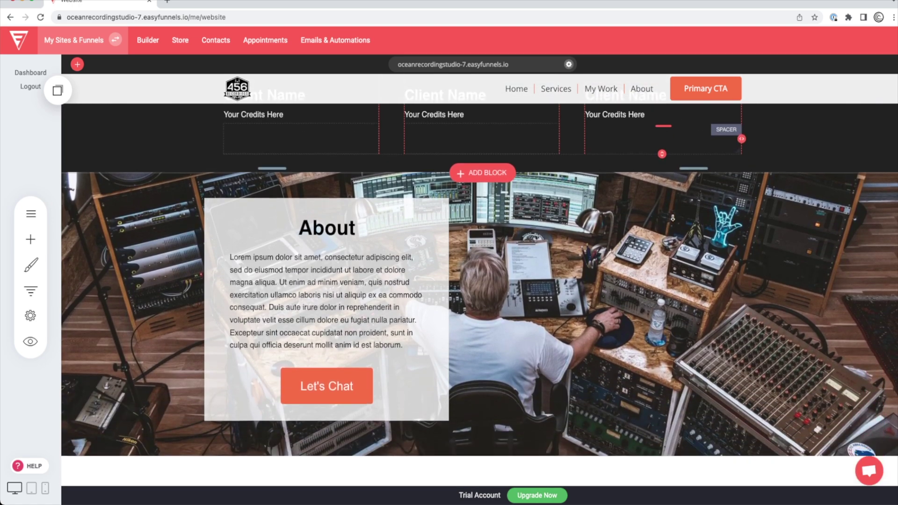
{"action": "scroll", "coordinate": [673, 219], "scroll_direction": "down", "scroll_amount": 5}
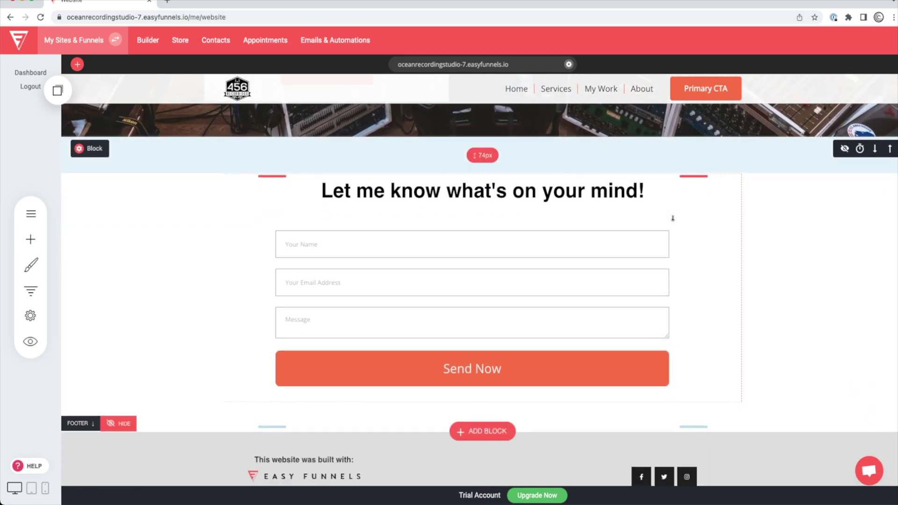
{"action": "scroll", "coordinate": [673, 220], "scroll_direction": "up", "scroll_amount": 14}
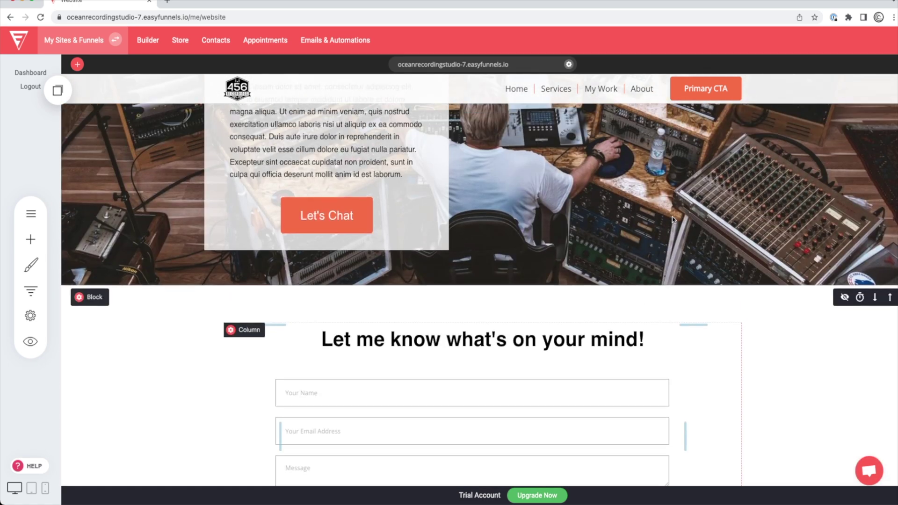
{"action": "scroll", "coordinate": [673, 218], "scroll_direction": "up", "scroll_amount": 7}
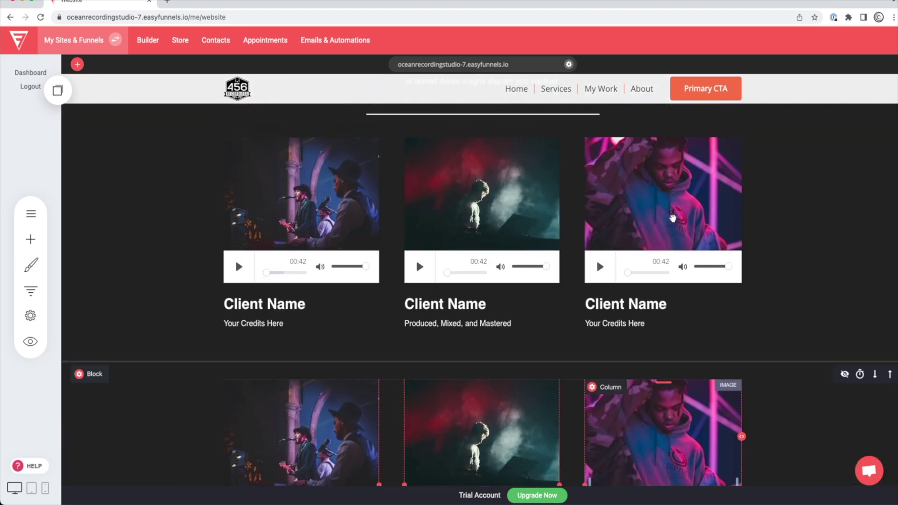
{"action": "scroll", "coordinate": [673, 220], "scroll_direction": "up", "scroll_amount": 7}
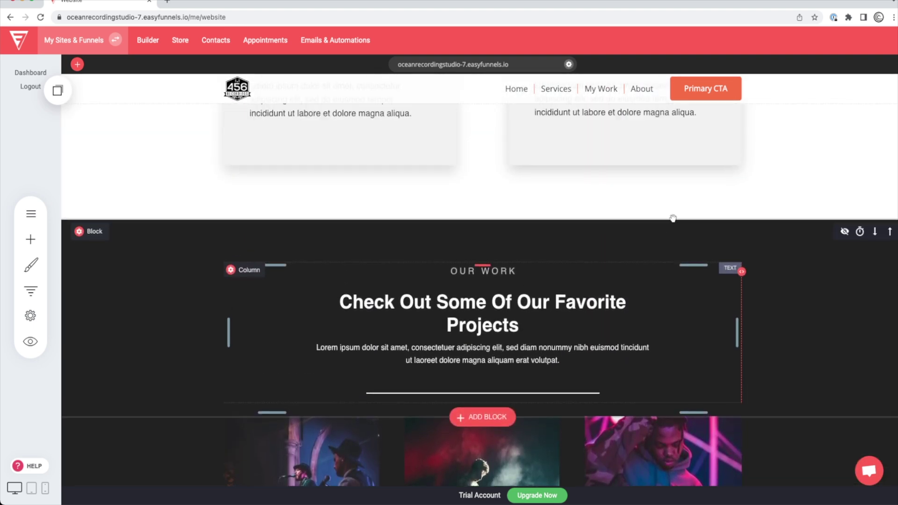
{"action": "scroll", "coordinate": [672, 218], "scroll_direction": "up", "scroll_amount": 9}
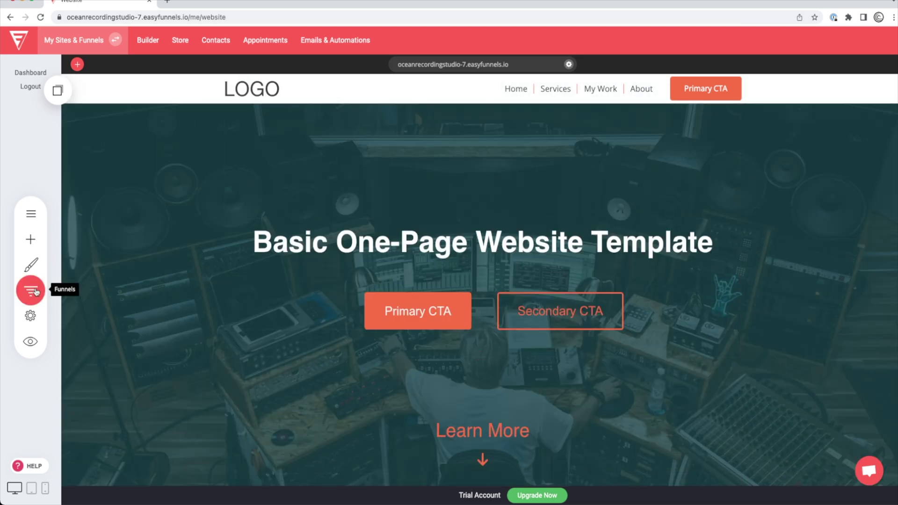
- Create a funnel named 'My funnel' from the Lead Magnet Funnel template
{"action": "left_click", "coordinate": [33, 290]}
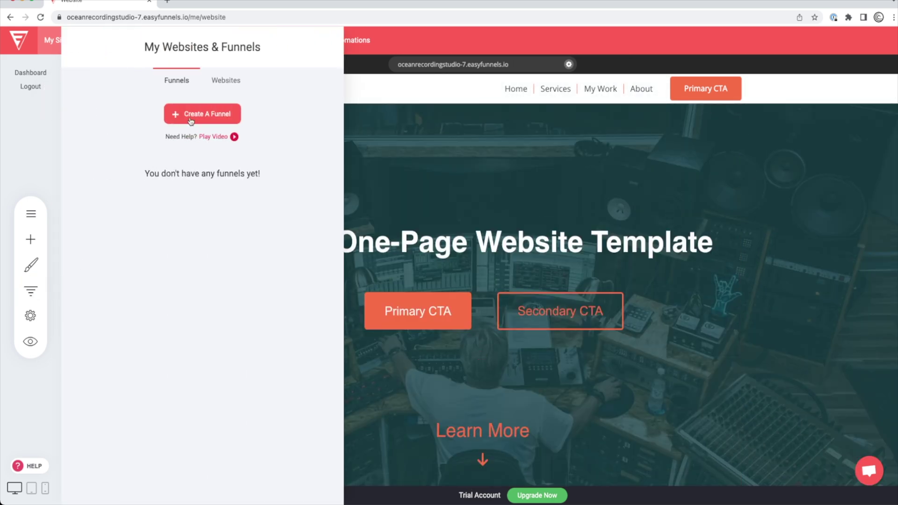
{"action": "left_click", "coordinate": [166, 109]}
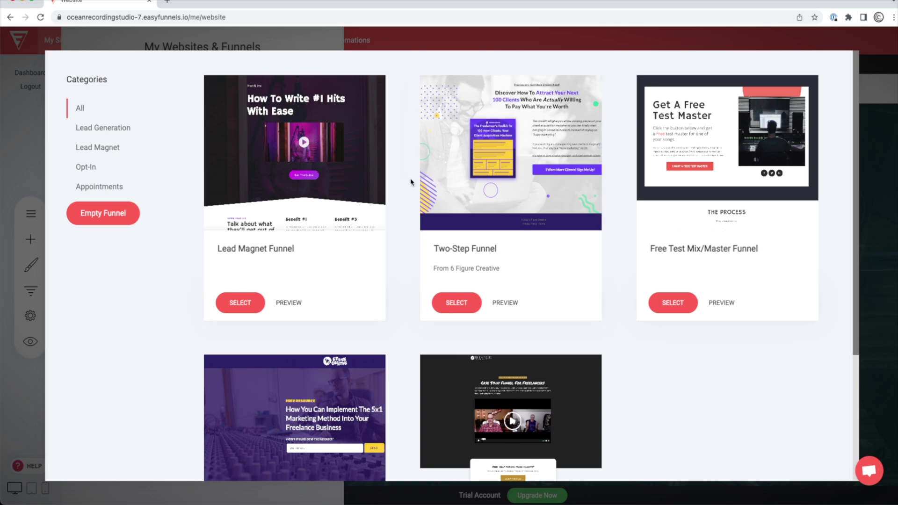
{"action": "left_click", "coordinate": [379, 185]}
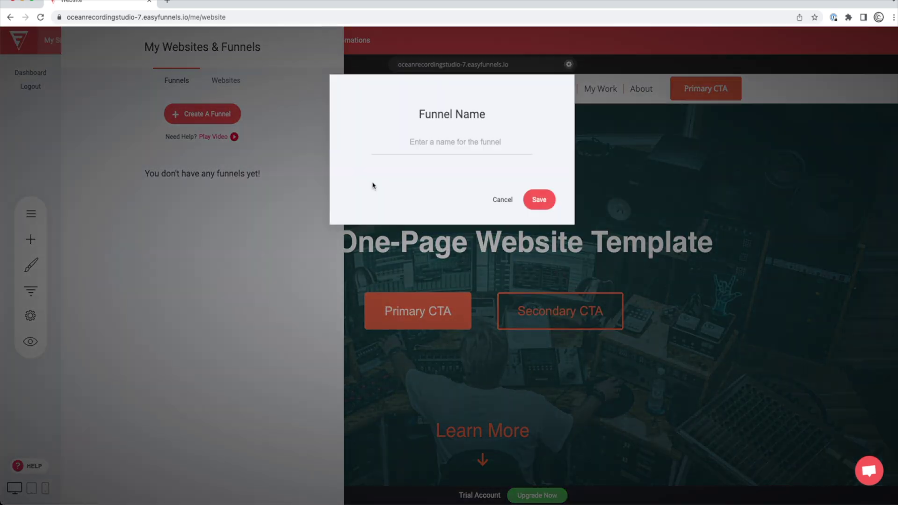
{"action": "type", "text": "M"}
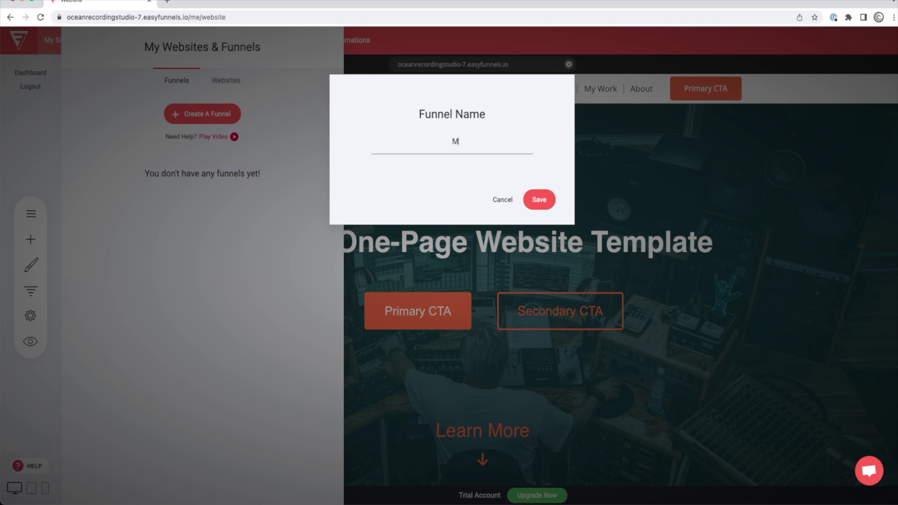
{"action": "type", "text": "y funnel"}
{"action": "left_click", "coordinate": [541, 200]}
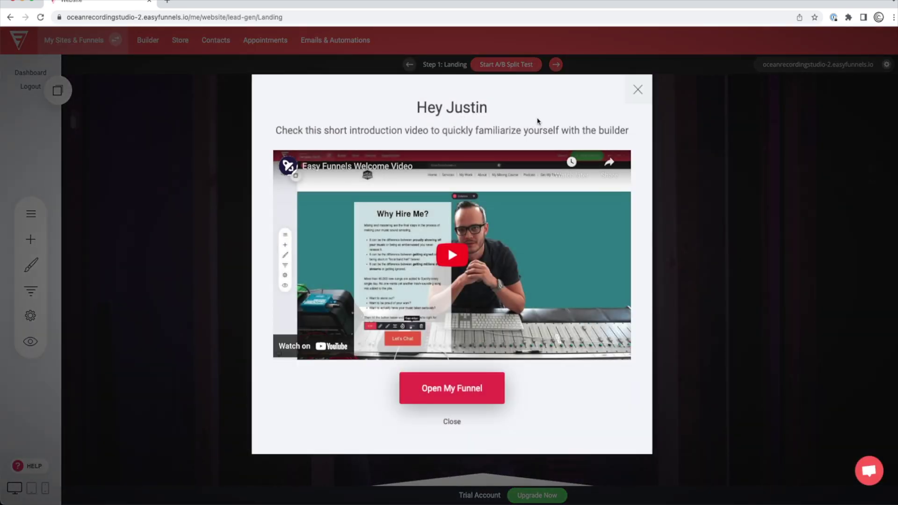
- Close the welcome video and scroll down through the funnel's landing page
{"action": "left_click", "coordinate": [638, 89]}
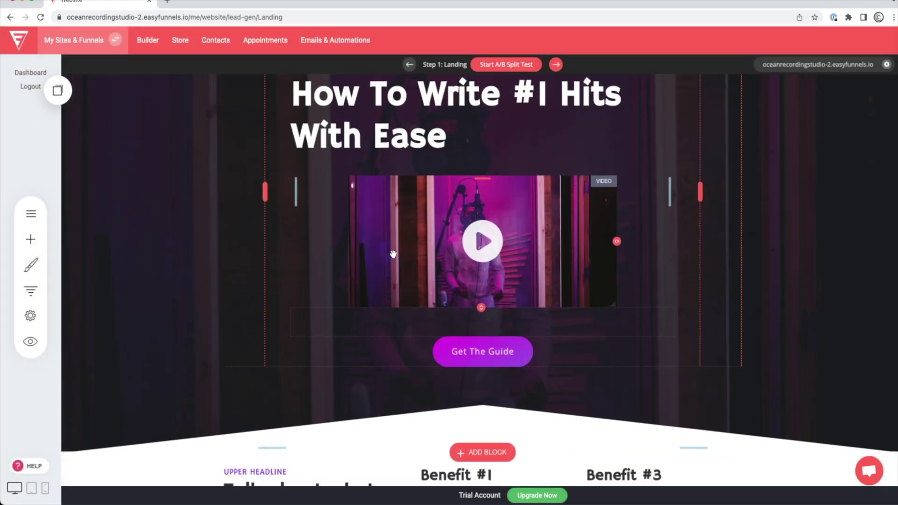
{"action": "scroll", "coordinate": [353, 241], "scroll_direction": "down", "scroll_amount": 1}
{"action": "scroll", "coordinate": [352, 242], "scroll_direction": "down", "scroll_amount": 4}
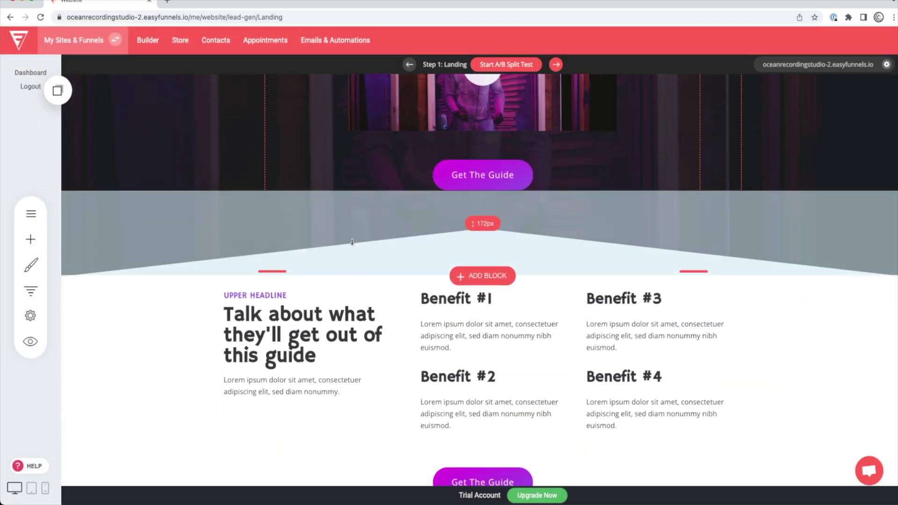
{"action": "scroll", "coordinate": [352, 241], "scroll_direction": "down", "scroll_amount": 2}
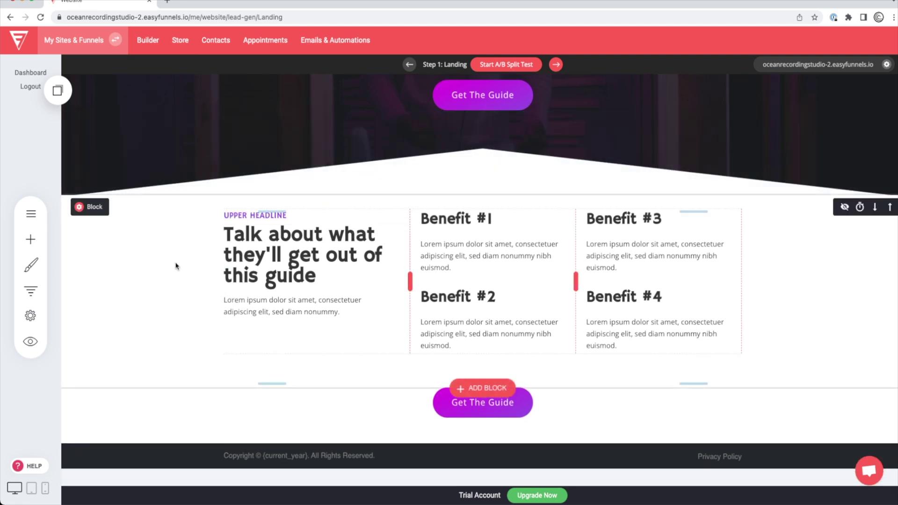
{"action": "scroll", "coordinate": [176, 266], "scroll_direction": "down", "scroll_amount": 1}
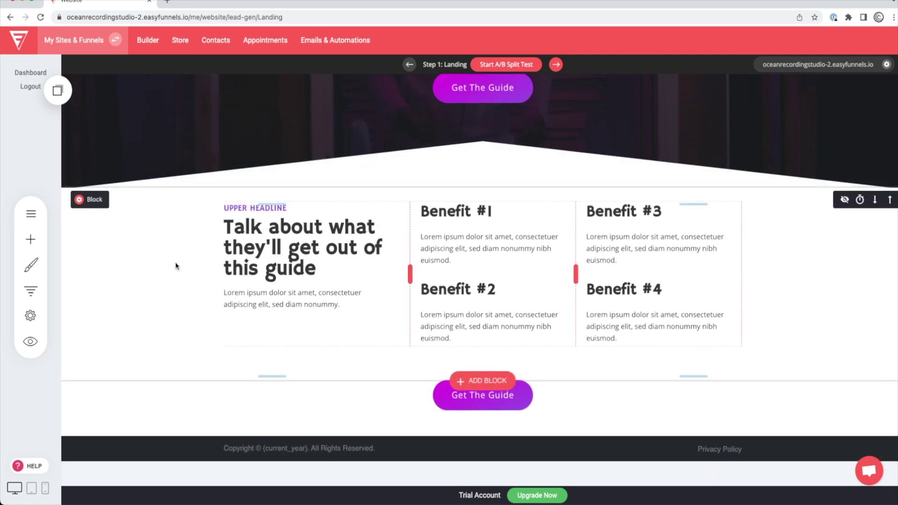
- Look at the funnel's Optin Box popup and its Thank You + Video page
{"action": "left_click", "coordinate": [31, 291]}
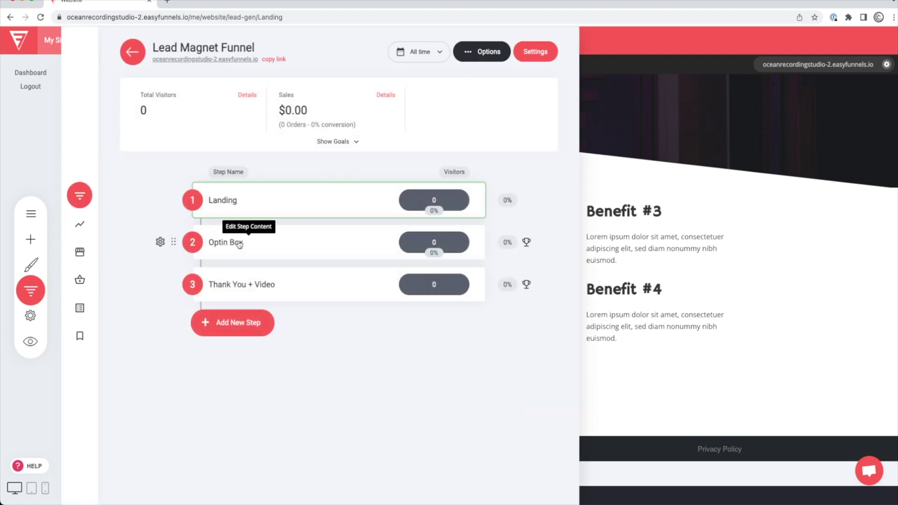
{"action": "left_click", "coordinate": [239, 243]}
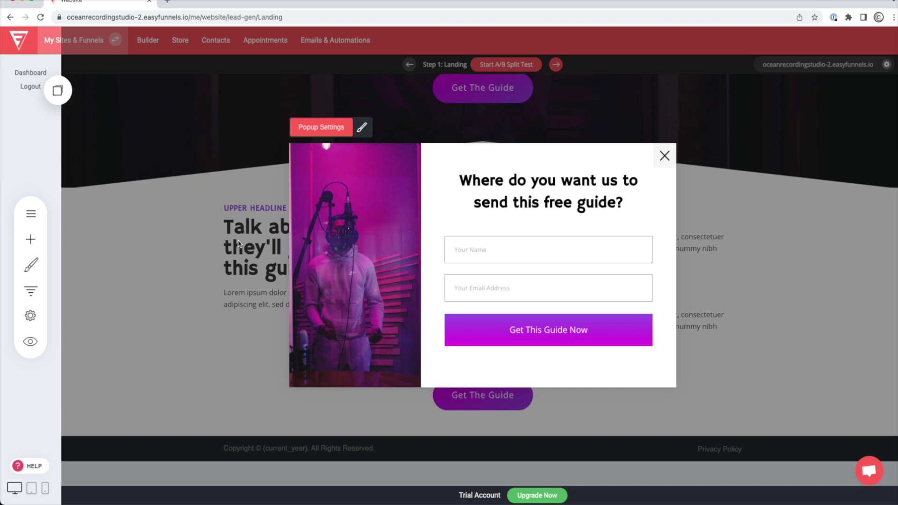
{"action": "left_click", "coordinate": [25, 293]}
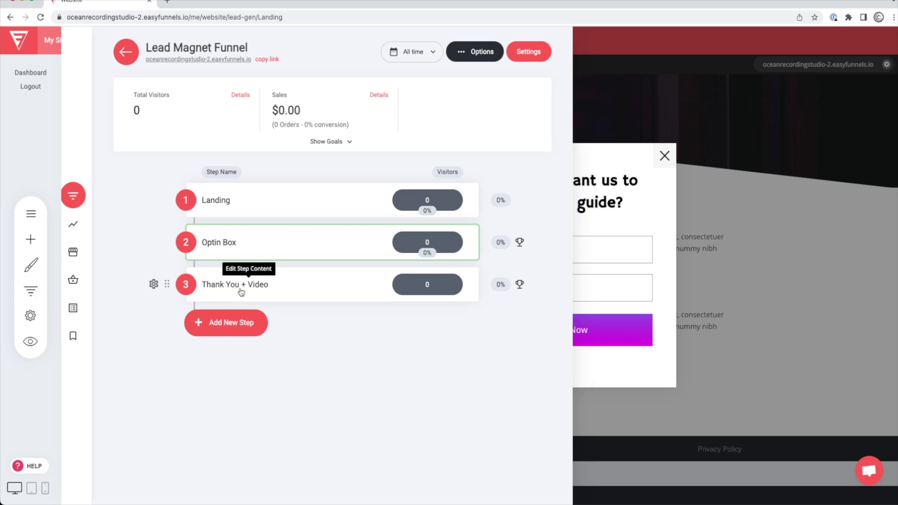
{"action": "left_click", "coordinate": [239, 291]}
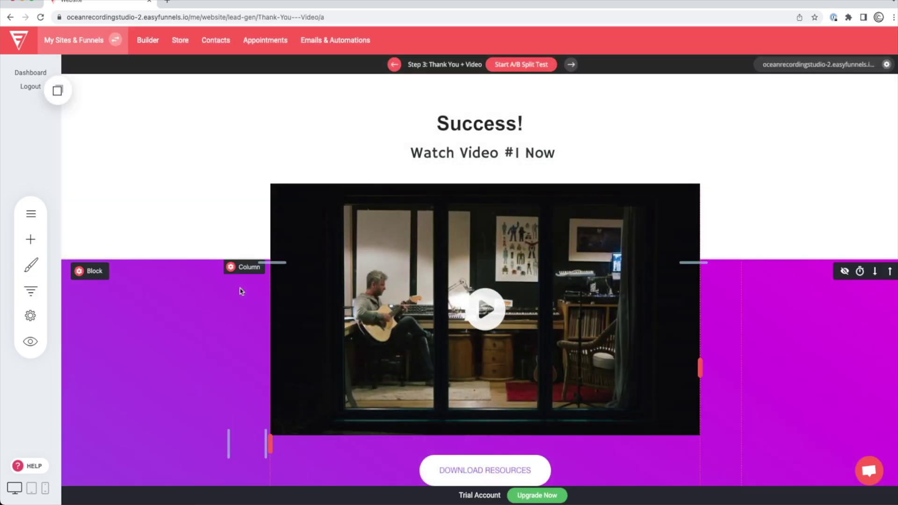
{"action": "scroll", "coordinate": [240, 290], "scroll_direction": "down", "scroll_amount": 5}
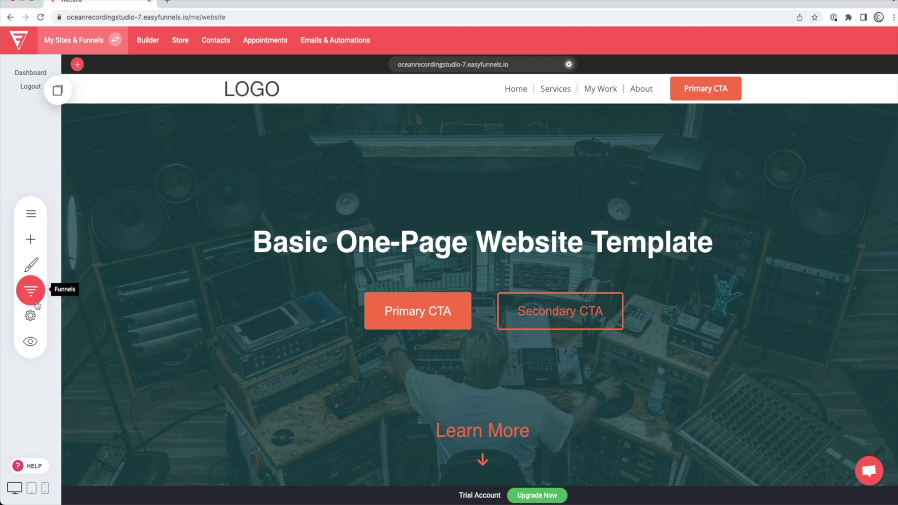
- Preview the studio page at tablet and phone widths, then close the preview
{"action": "left_click", "coordinate": [30, 341]}
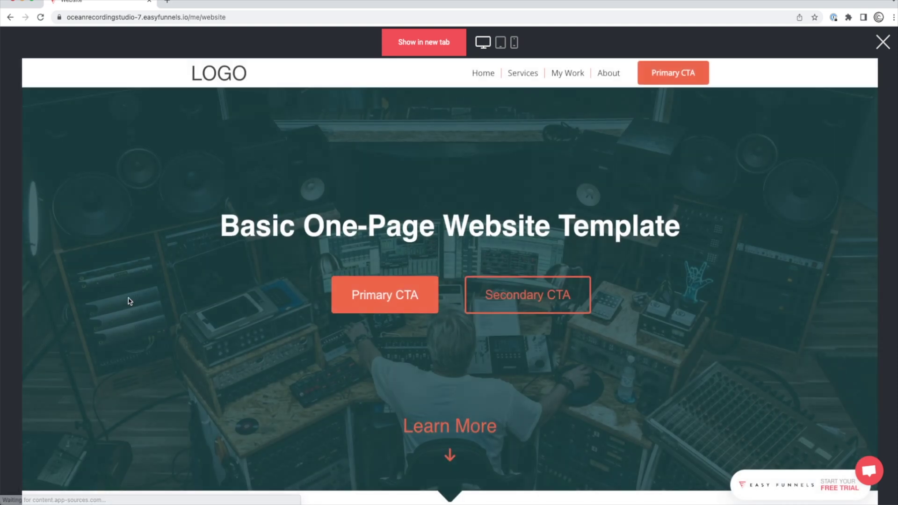
{"action": "left_click", "coordinate": [501, 45]}
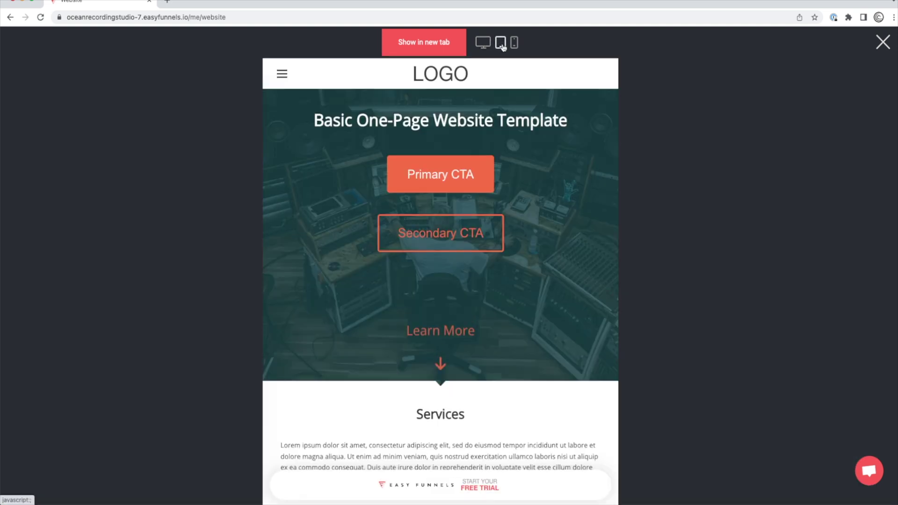
{"action": "left_click", "coordinate": [513, 44]}
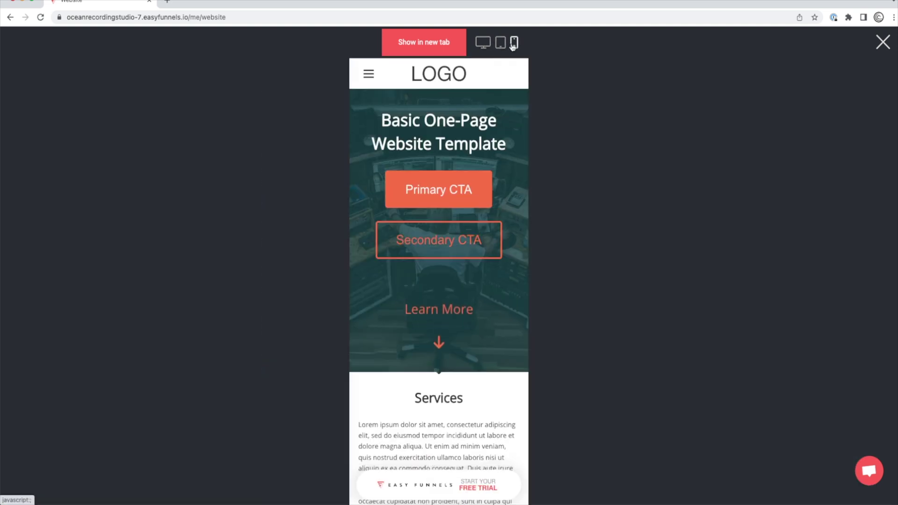
{"action": "left_click", "coordinate": [882, 42]}
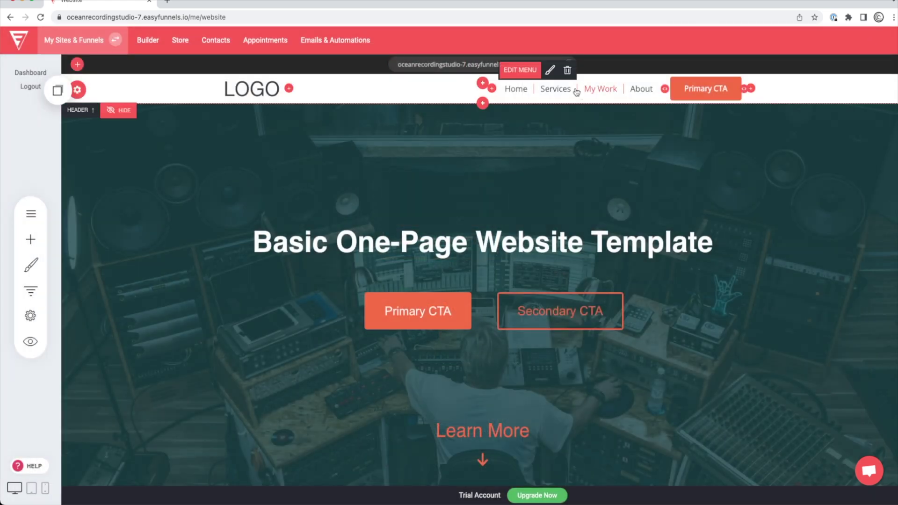
- Bring up the Add Widget panel with Heading, Text, Button, Container and Icon Section elements
{"action": "left_click", "coordinate": [30, 220]}
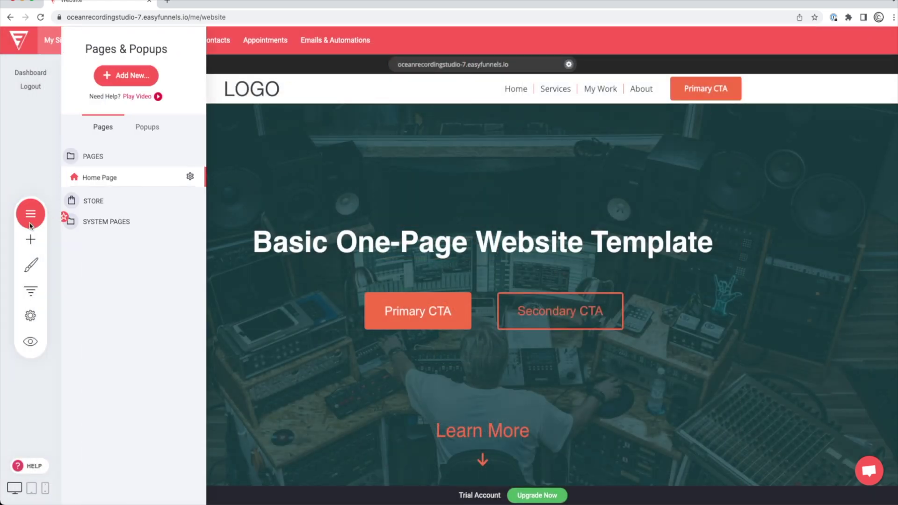
{"action": "left_click", "coordinate": [142, 75]}
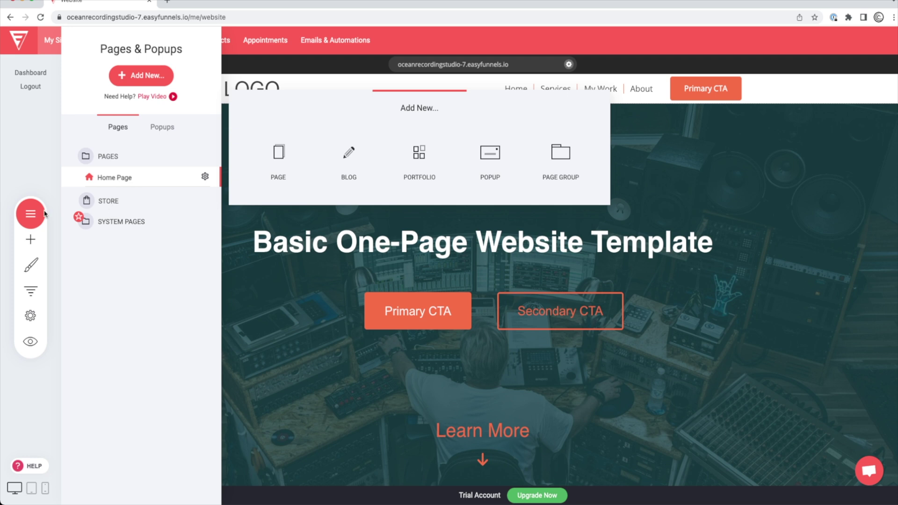
{"action": "left_click", "coordinate": [30, 240]}
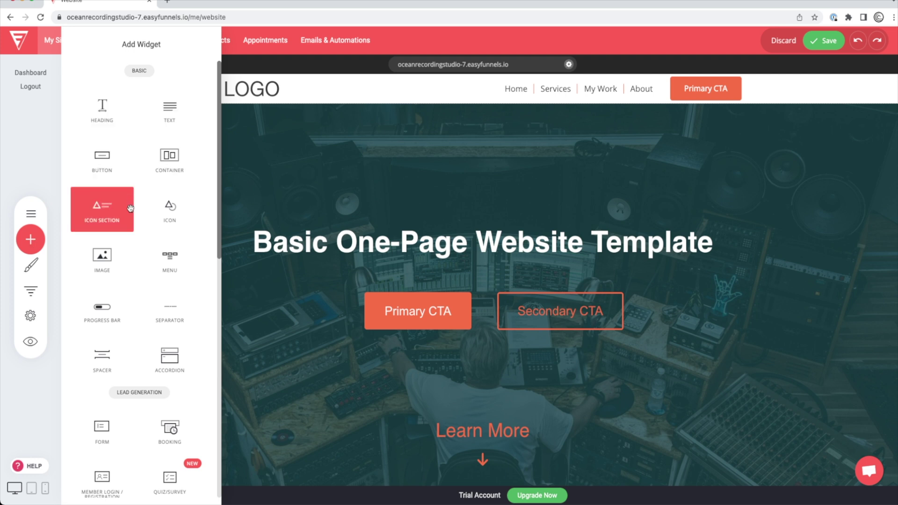
- Drop a trial Image block into the hero, undo it without choosing a picture, and save the page
{"action": "scroll", "coordinate": [130, 209], "scroll_direction": "down", "scroll_amount": 6}
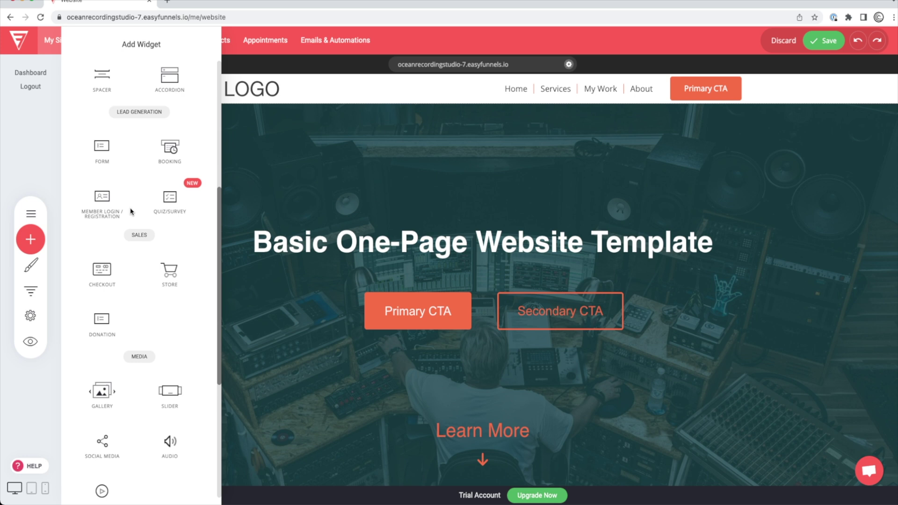
{"action": "scroll", "coordinate": [131, 210], "scroll_direction": "down", "scroll_amount": 5}
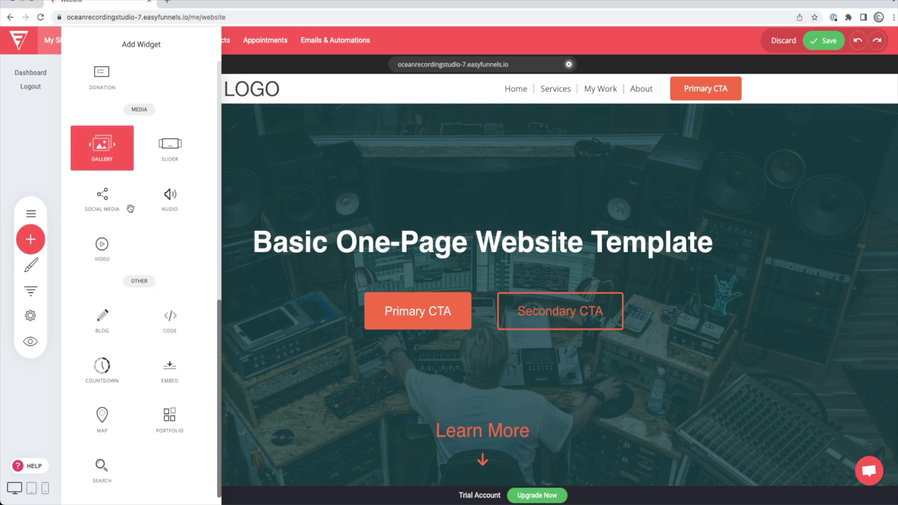
{"action": "scroll", "coordinate": [130, 208], "scroll_direction": "up", "scroll_amount": 11}
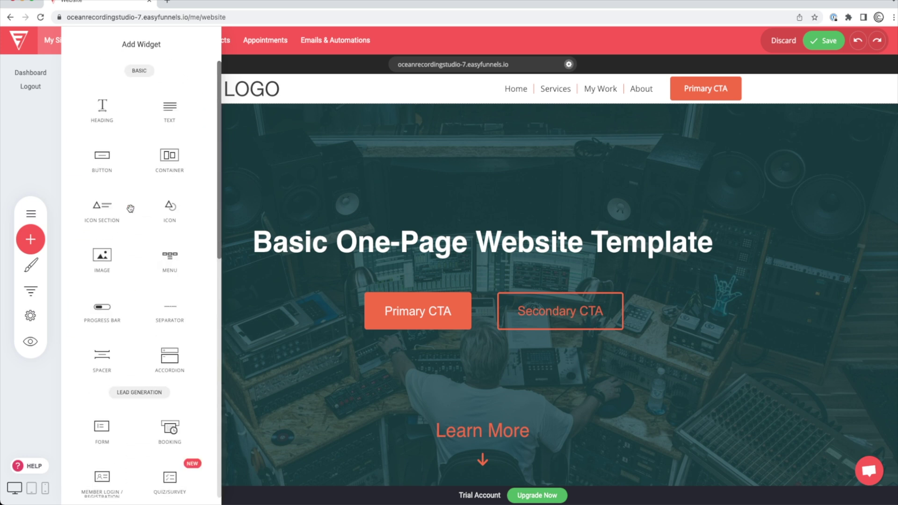
{"action": "left_click_drag", "start_coordinate": [102, 255], "coordinate": [500, 267]}
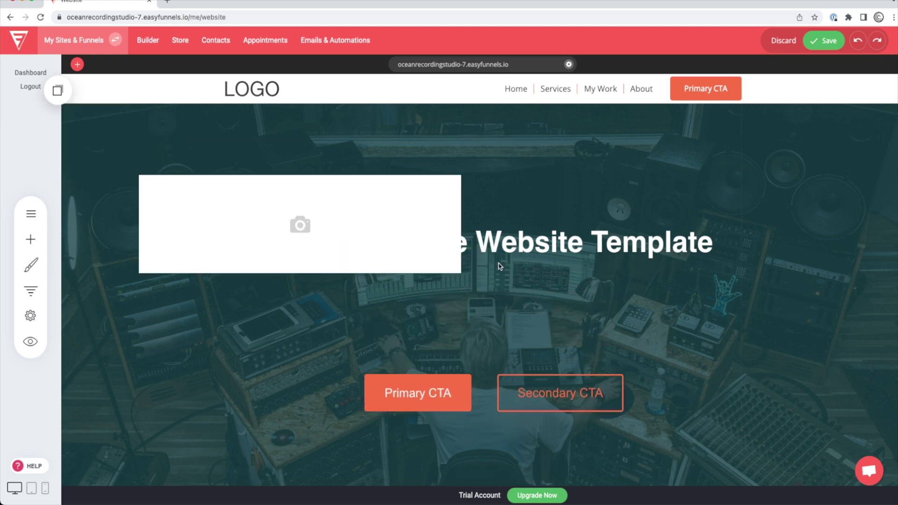
{"action": "left_click", "coordinate": [106, 309]}
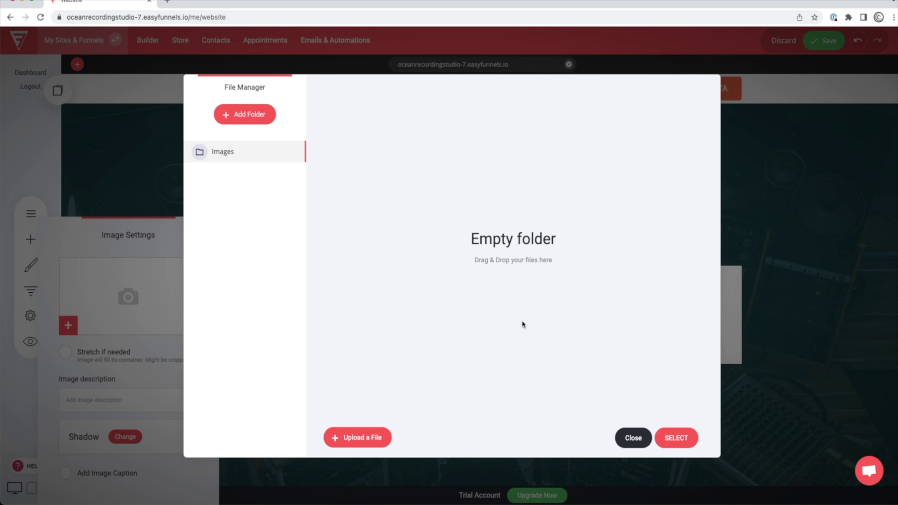
{"action": "left_click", "coordinate": [633, 438]}
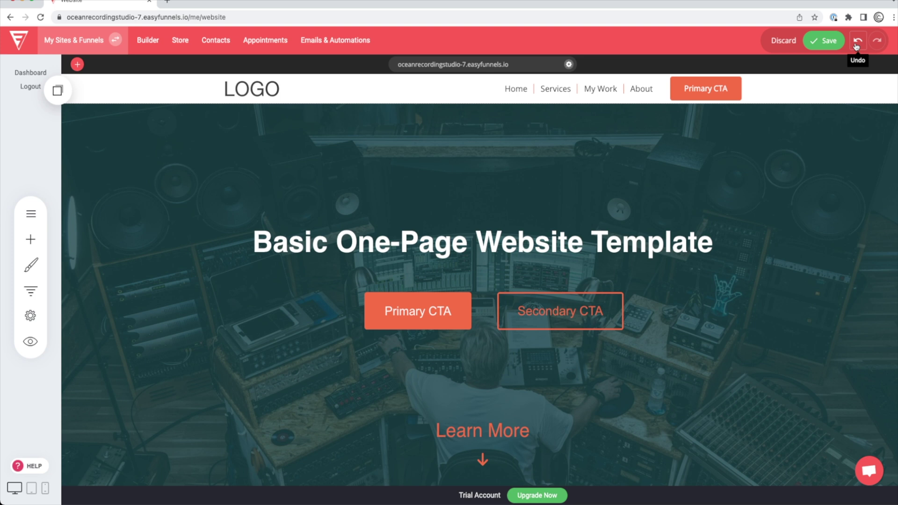
{"action": "left_click", "coordinate": [859, 45]}
{"action": "left_click", "coordinate": [828, 42]}
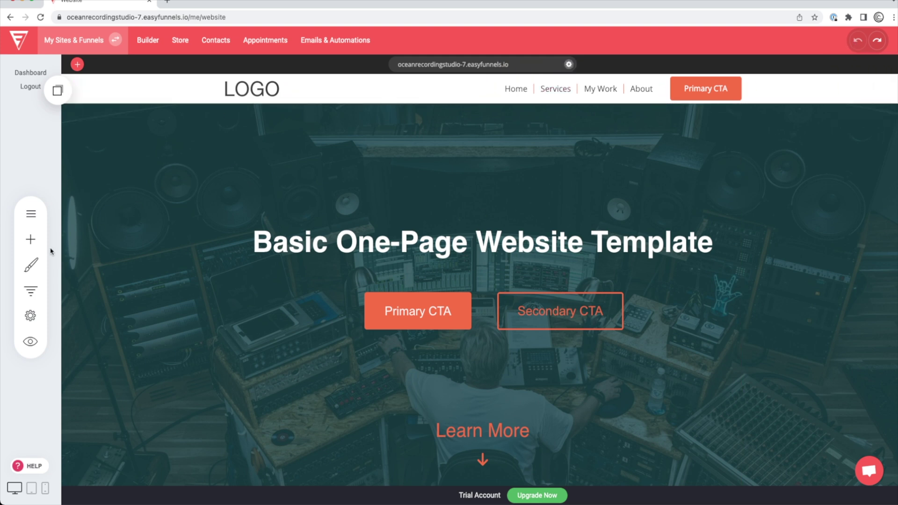
{"action": "left_click", "coordinate": [36, 273]}
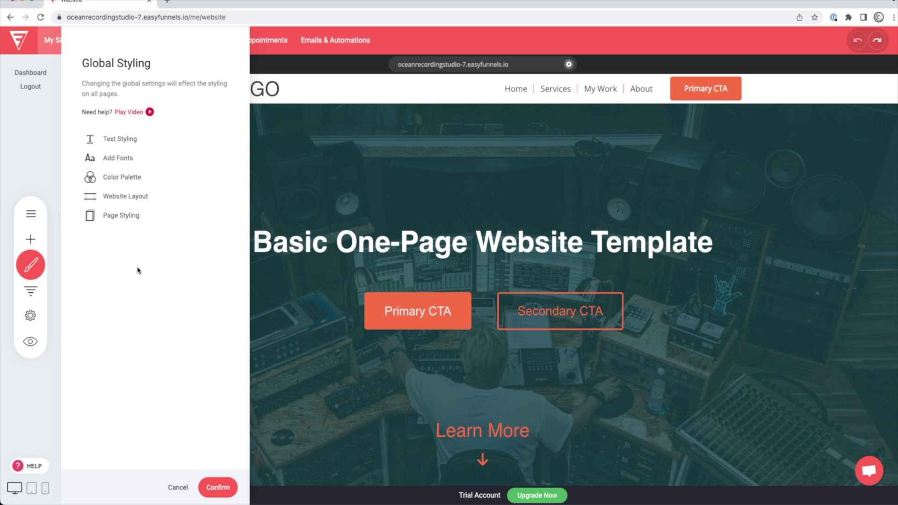
{"action": "left_click", "coordinate": [31, 290]}
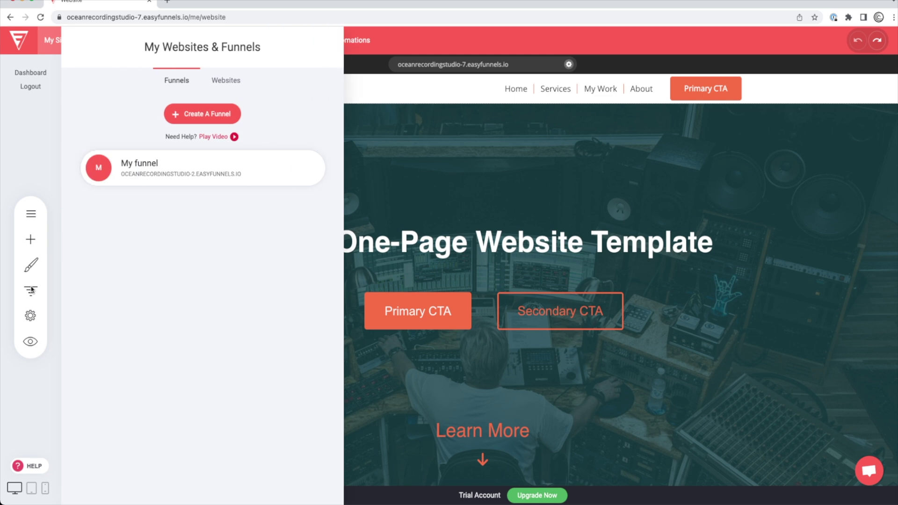
{"action": "left_click", "coordinate": [31, 290]}
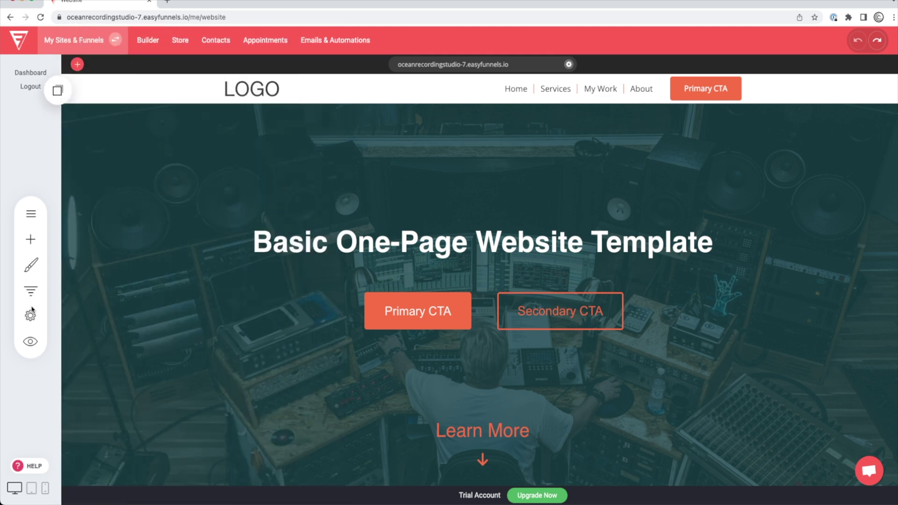
{"action": "left_click", "coordinate": [31, 315]}
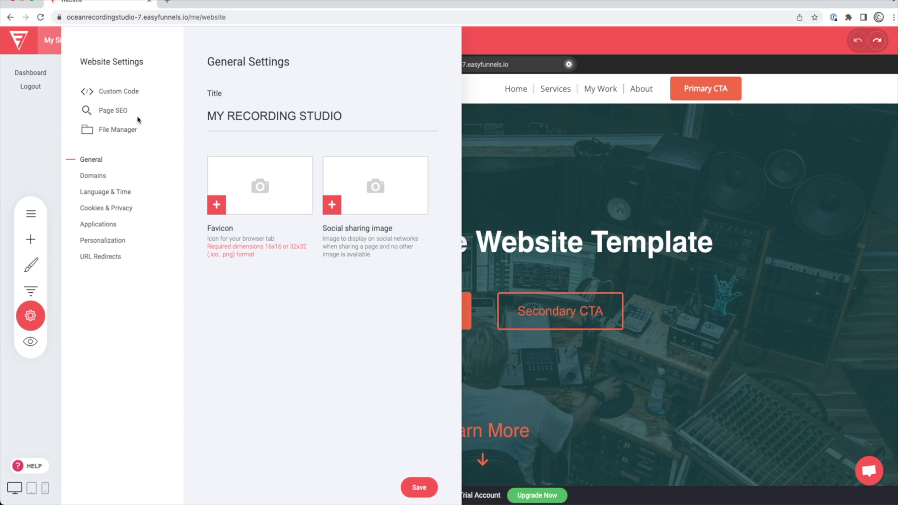
{"action": "left_click", "coordinate": [30, 319]}
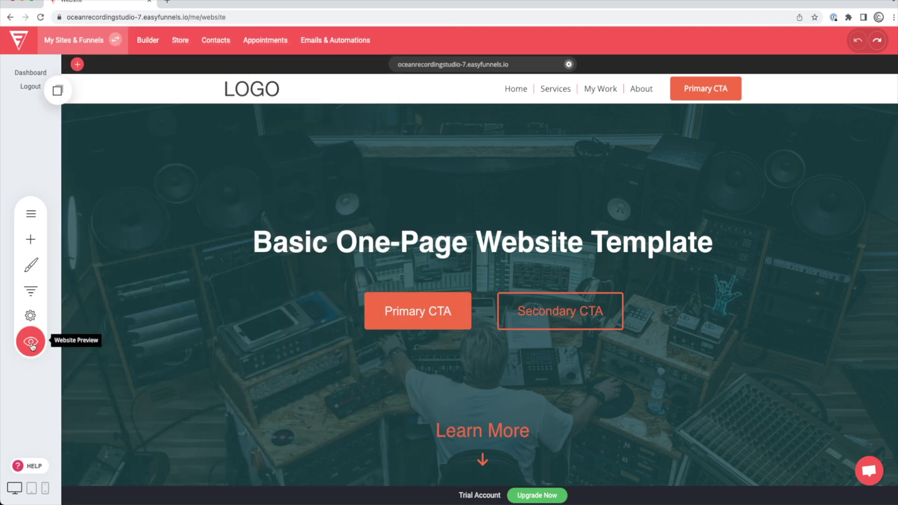
{"action": "left_click", "coordinate": [30, 344]}
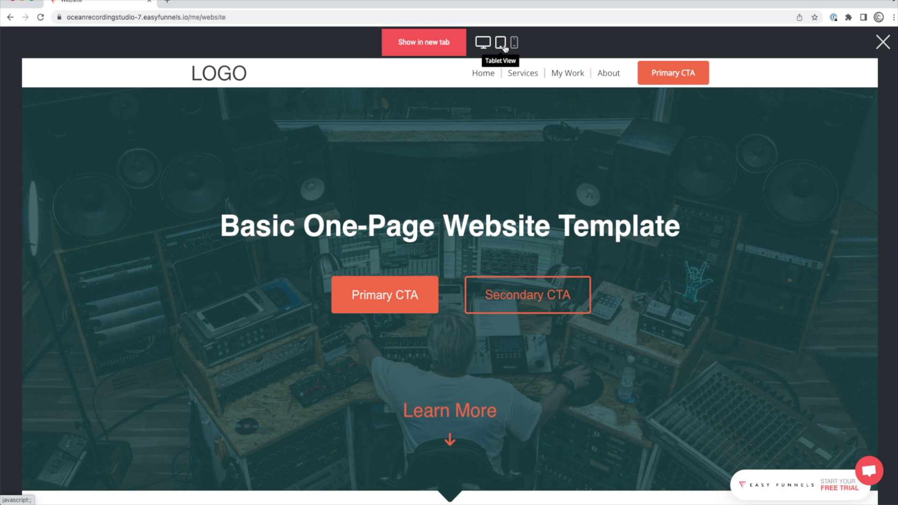
{"action": "left_click", "coordinate": [501, 42]}
{"action": "left_click", "coordinate": [514, 43]}
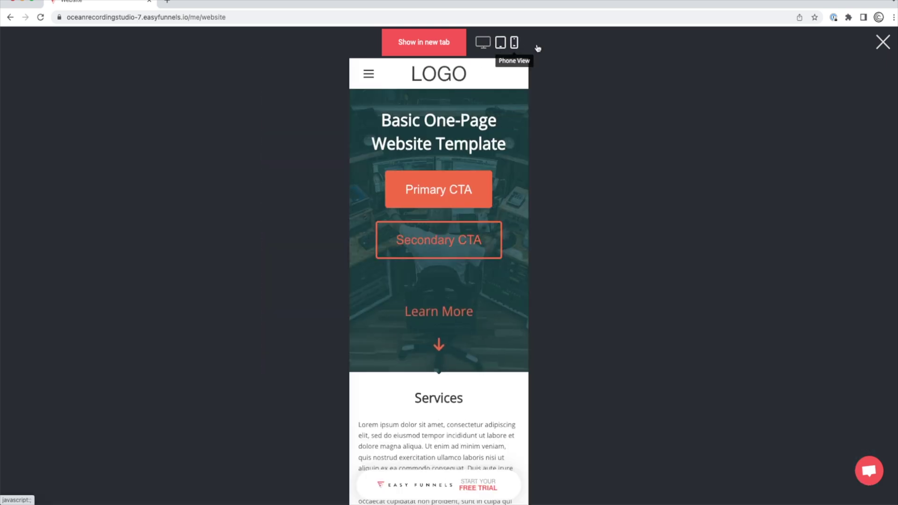
{"action": "left_click", "coordinate": [883, 43]}
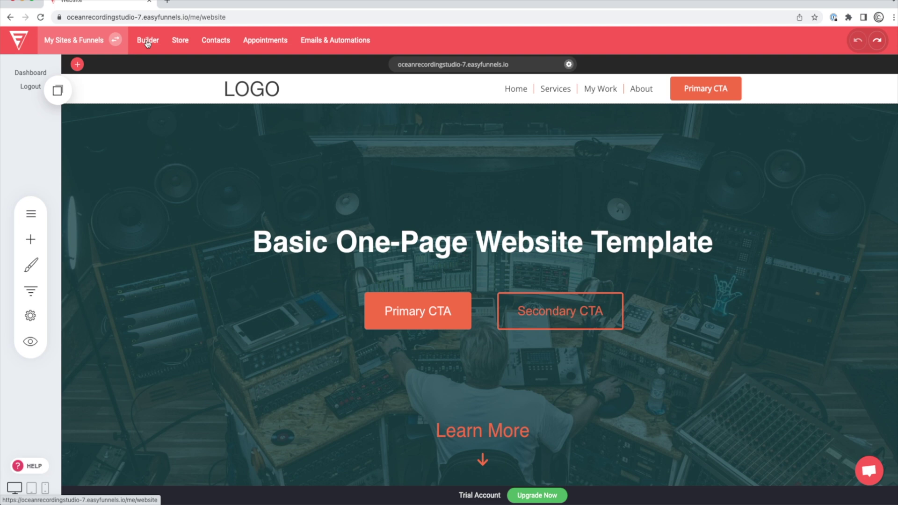
- Visit the Store and Contacts pages, then open Booking Events, closing the intro videos along the way
{"action": "left_click", "coordinate": [180, 41]}
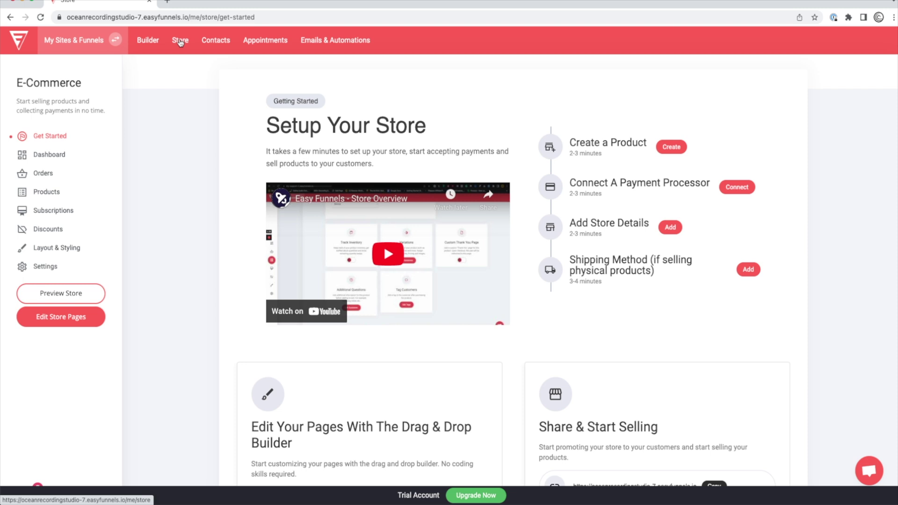
{"action": "left_click", "coordinate": [220, 43]}
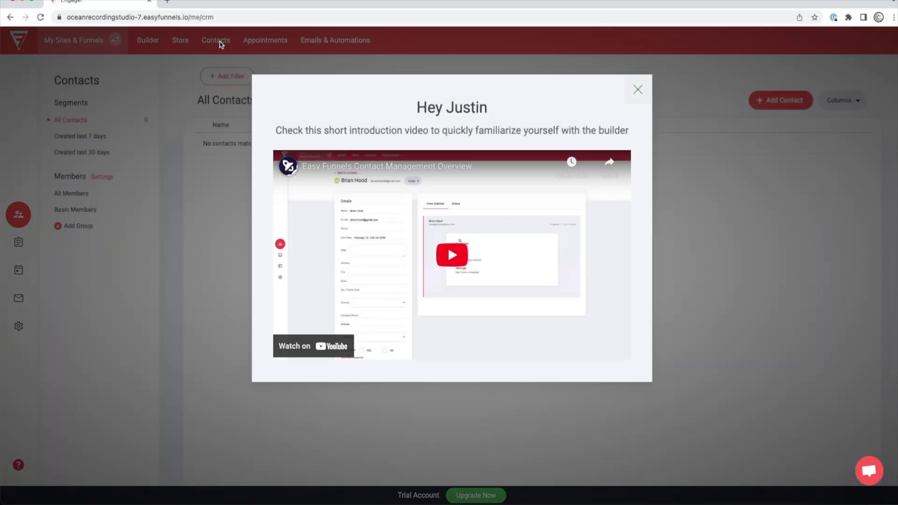
{"action": "left_click", "coordinate": [639, 90]}
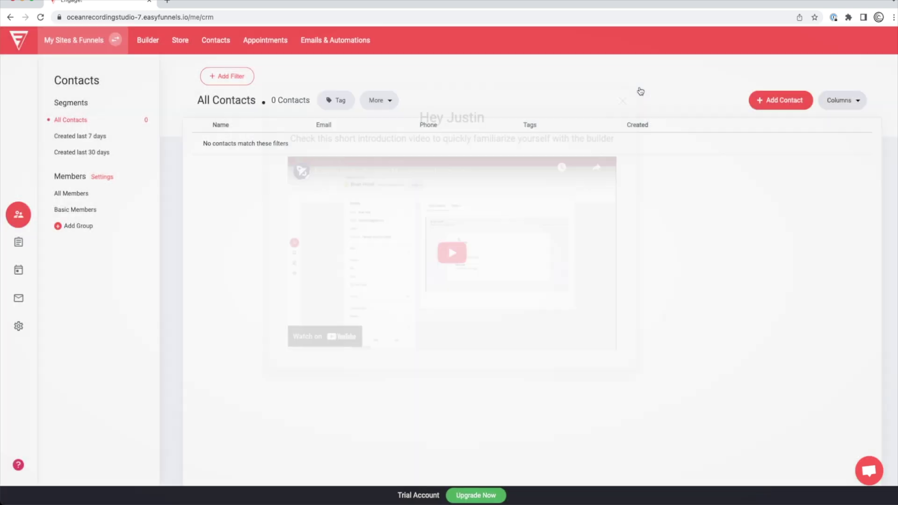
{"action": "left_click", "coordinate": [271, 46]}
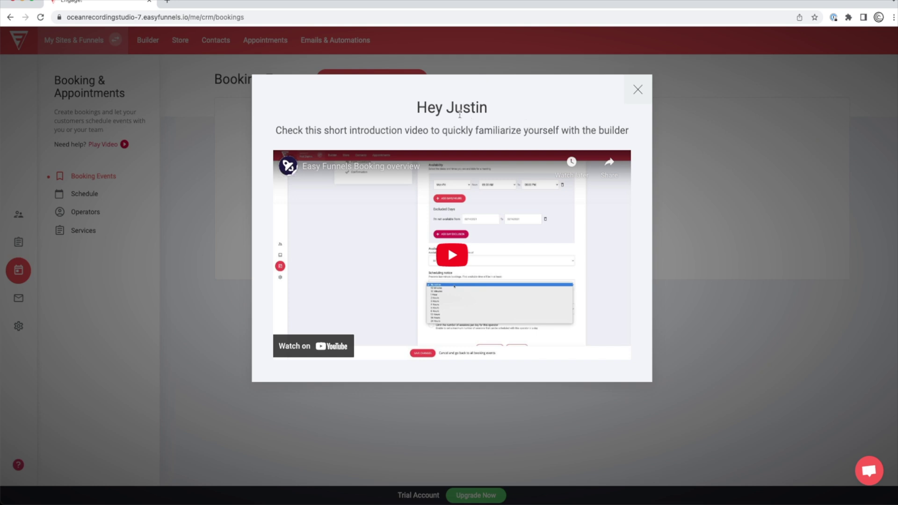
{"action": "left_click", "coordinate": [637, 90]}
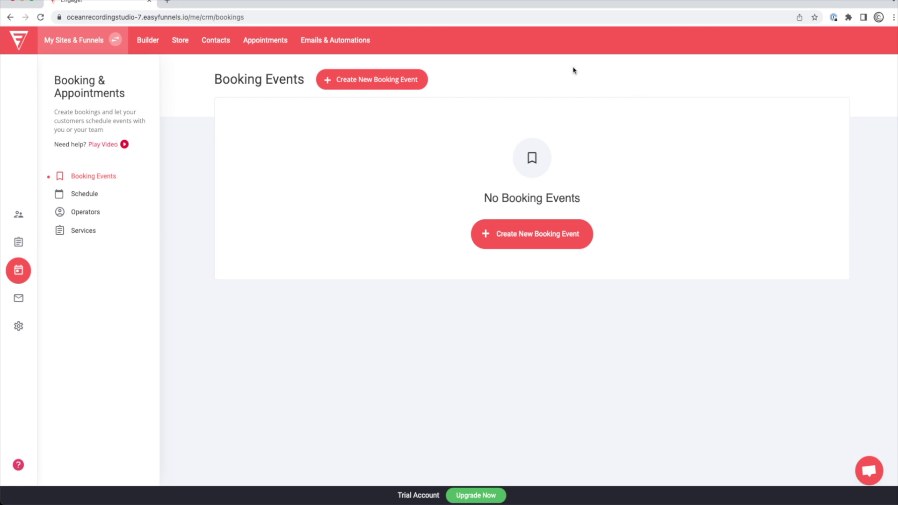
- Switch to Emails & Automations to view the dashboard showing 0 subscribers and 0 emails sent
{"action": "left_click", "coordinate": [343, 43]}
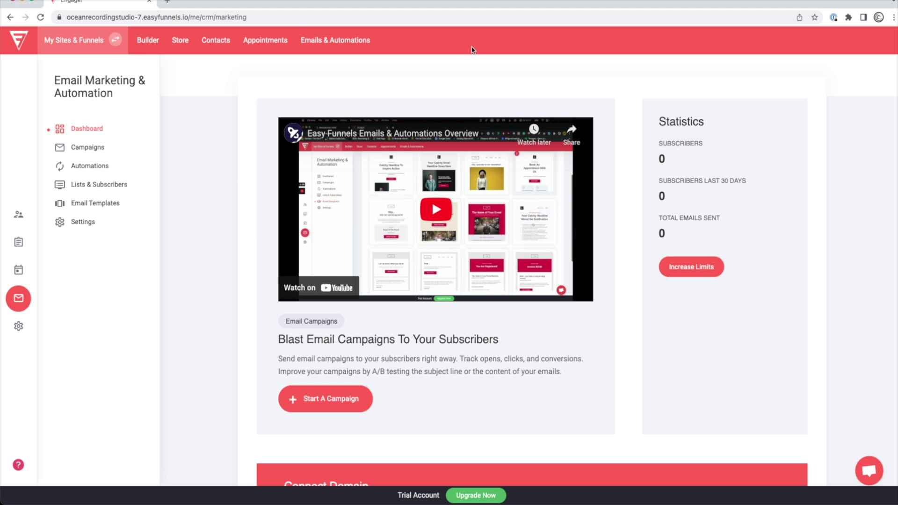
- Back in the builder, change the hero headline to 'My recording studio'
{"action": "left_click", "coordinate": [162, 47]}
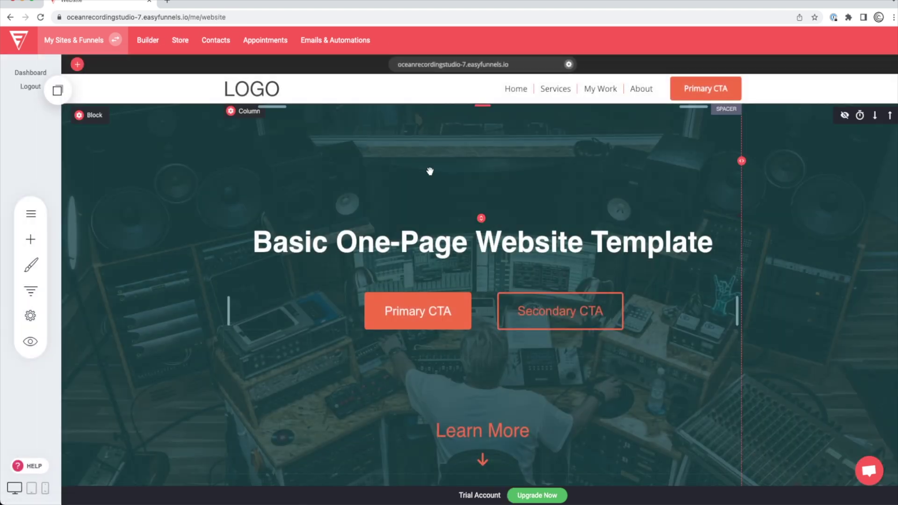
{"action": "left_click", "coordinate": [456, 241]}
{"action": "type", "text": "M"}
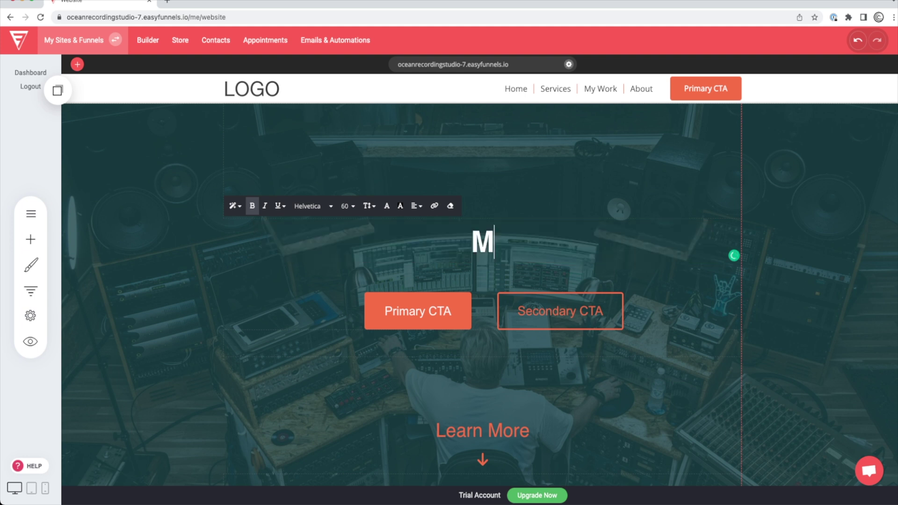
{"action": "type", "text": "y recording studiio"}
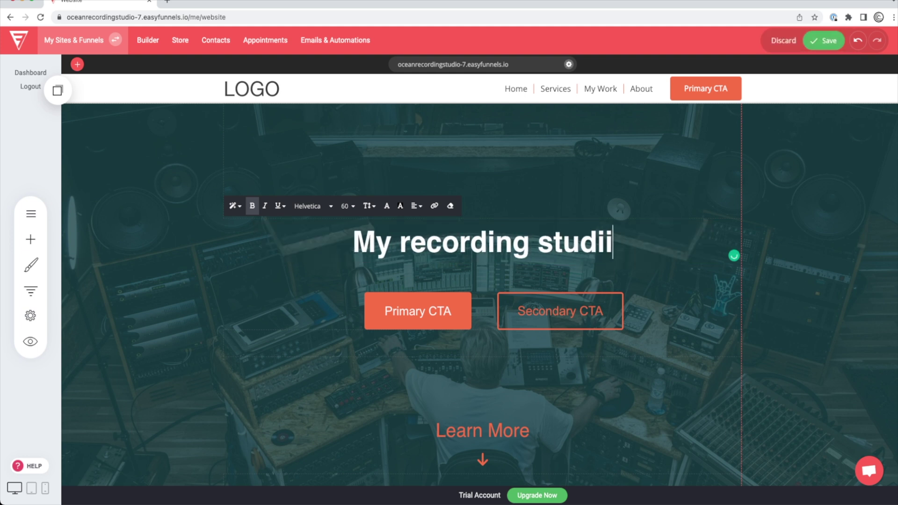
{"action": "key", "text": "BackSpace"}
{"action": "key", "text": "BackSpace"}
{"action": "type", "text": "o"}
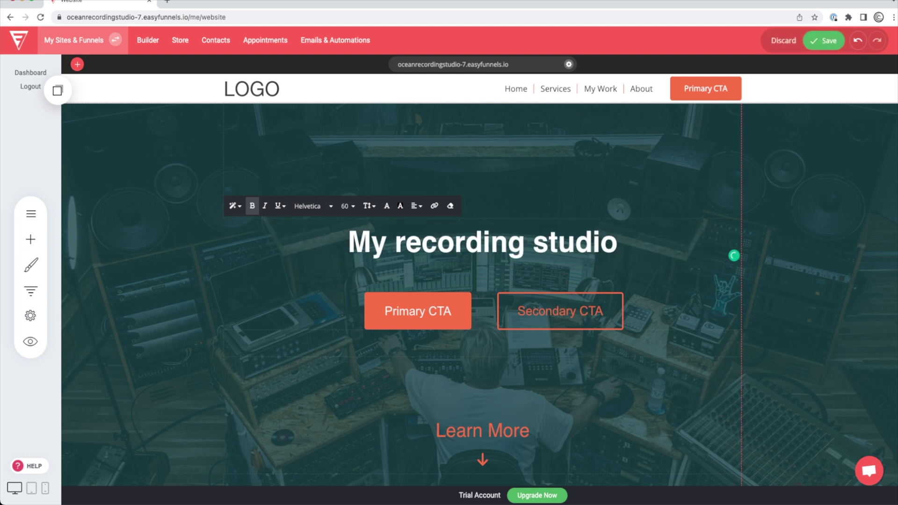
{"action": "left_click", "coordinate": [346, 247]}
- Label the Primary CTA 'Book a call' and the Secondary CTA 'book your session'
{"action": "scroll", "coordinate": [327, 274], "scroll_direction": "down", "scroll_amount": 1}
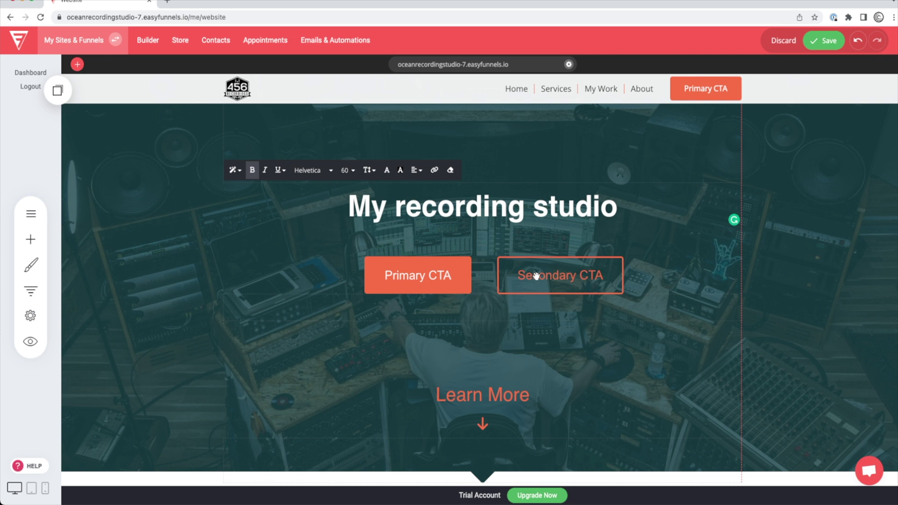
{"action": "left_click", "coordinate": [440, 277]}
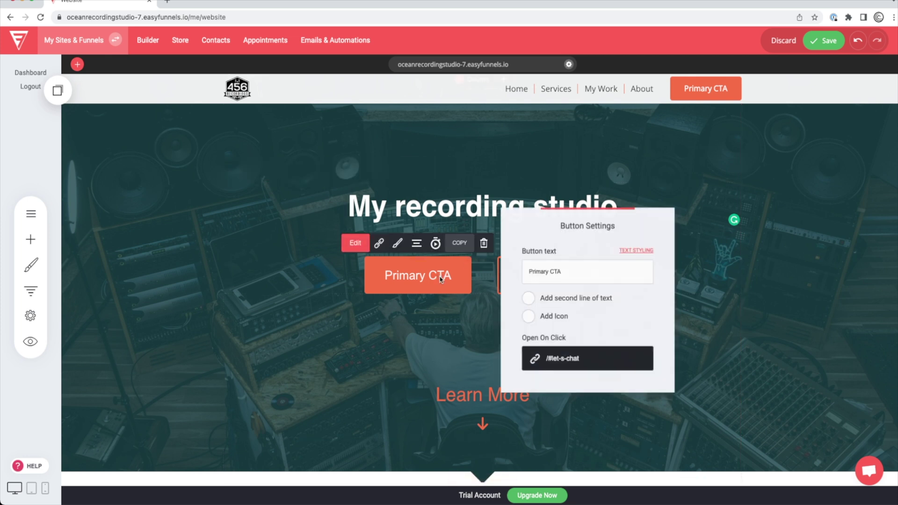
{"action": "triple_click", "coordinate": [571, 269]}
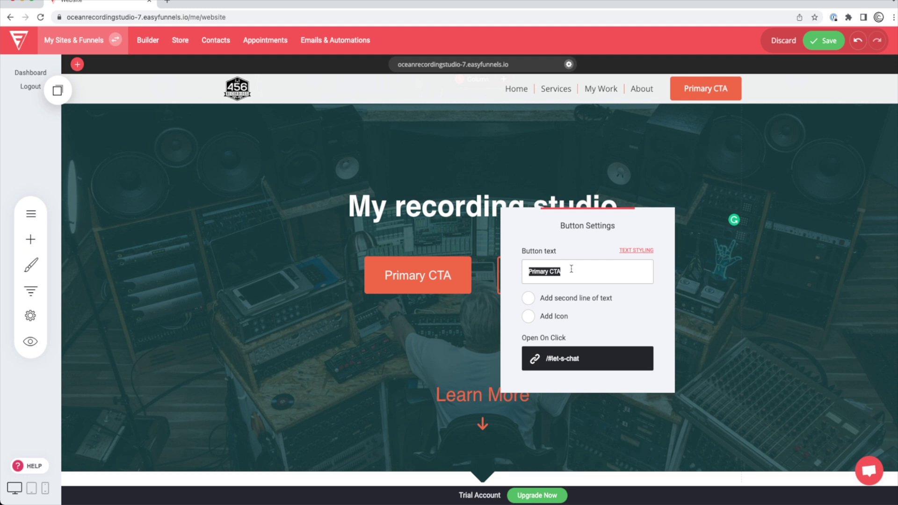
{"action": "type", "text": "Book a call"}
{"action": "left_click", "coordinate": [685, 261]}
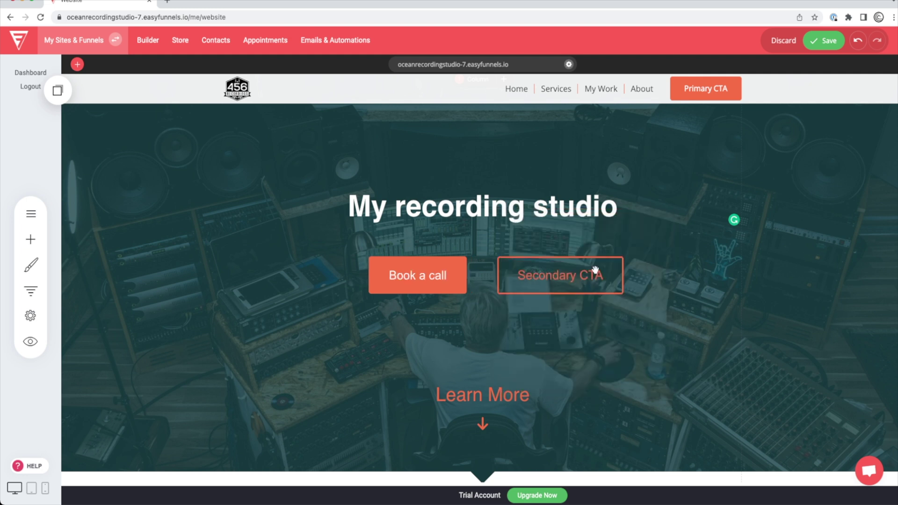
{"action": "left_click", "coordinate": [568, 277]}
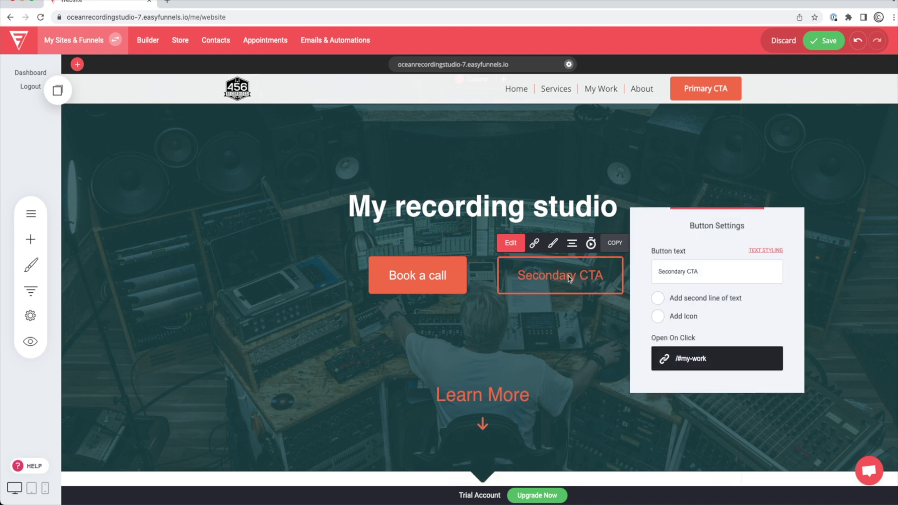
{"action": "left_click", "coordinate": [730, 273]}
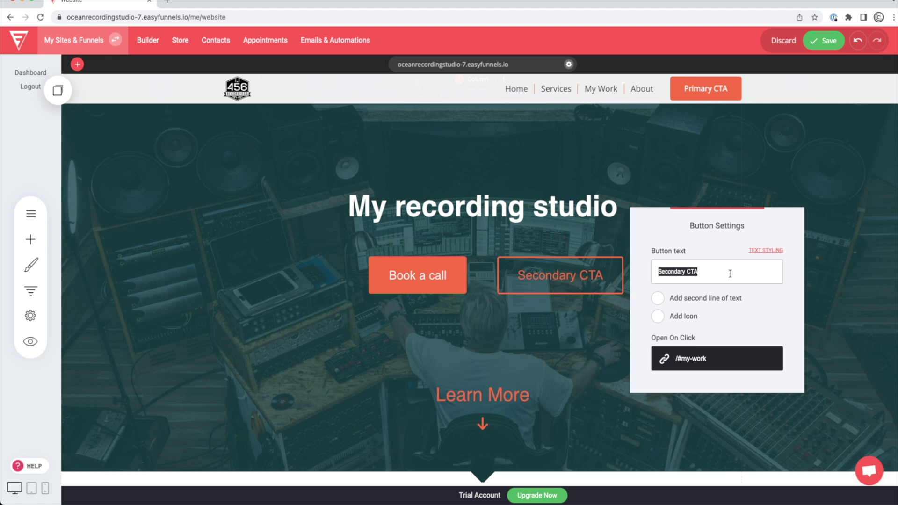
{"action": "type", "text": "book your session"}
{"action": "left_click", "coordinate": [239, 278]}
- Replace the Services intro paragraph with 'I like to record and mix music'
{"action": "scroll", "coordinate": [239, 278], "scroll_direction": "down", "scroll_amount": 7}
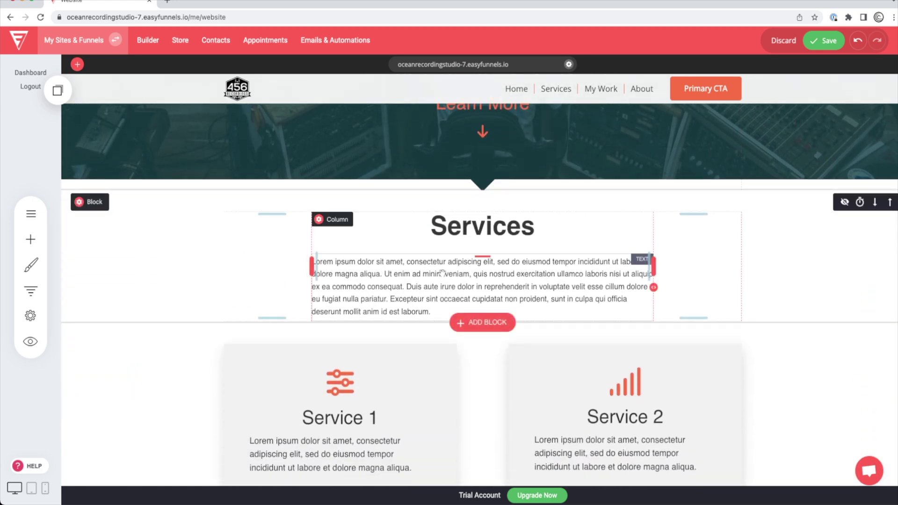
{"action": "left_click", "coordinate": [438, 276]}
{"action": "double_click", "coordinate": [438, 276]}
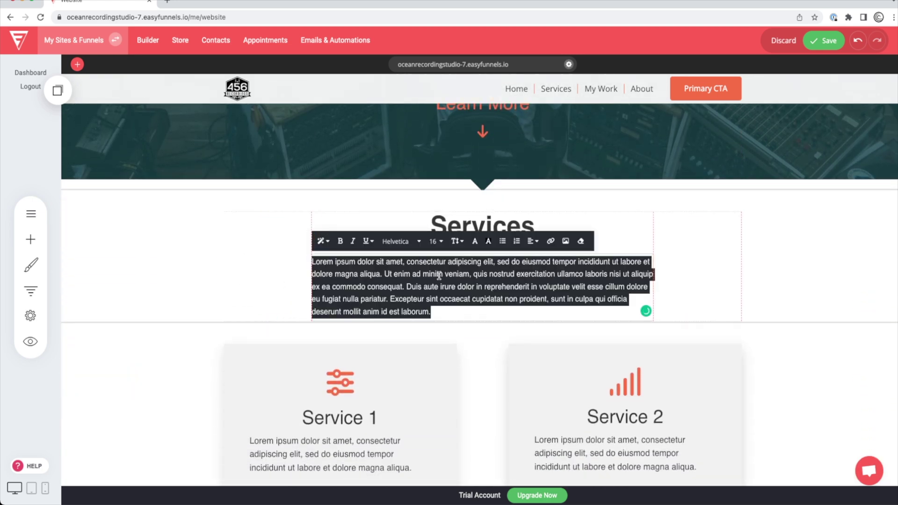
{"action": "type", "text": "I like t"}
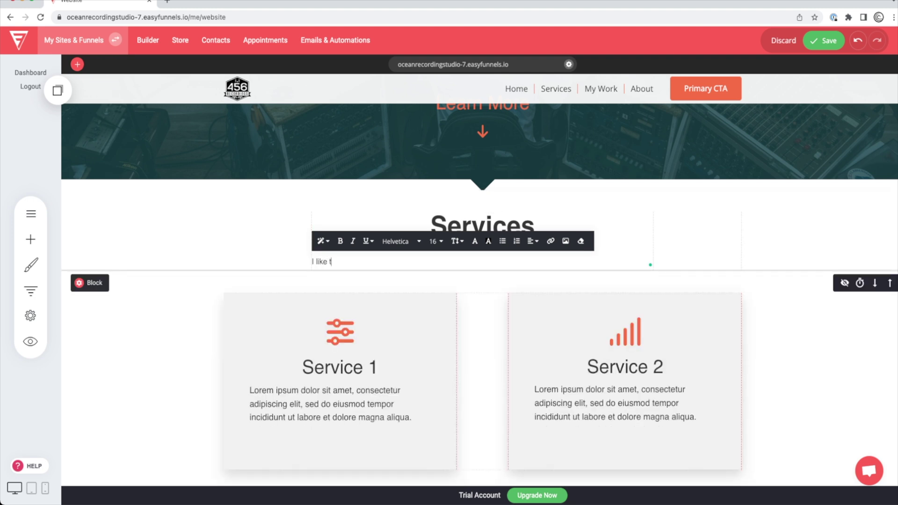
{"action": "type", "text": "o record and mix music"}
{"action": "left_click", "coordinate": [208, 300]}
- Title the first service card 'Recording' with the description 'I like to record music reallllllly good'
{"action": "scroll", "coordinate": [234, 304], "scroll_direction": "down", "scroll_amount": 2}
{"action": "scroll", "coordinate": [421, 356], "scroll_direction": "down", "scroll_amount": 1}
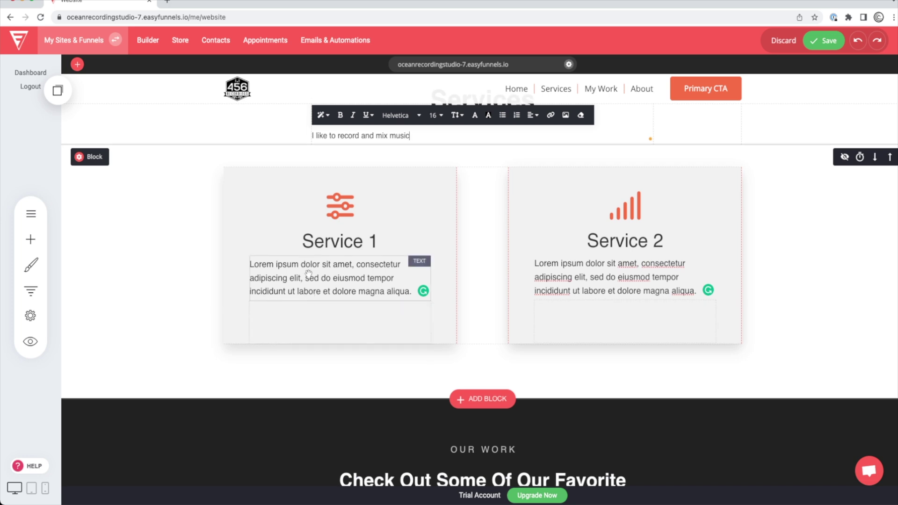
{"action": "left_click", "coordinate": [340, 242]}
{"action": "double_click", "coordinate": [340, 242]}
{"action": "type", "text": "Recording"}
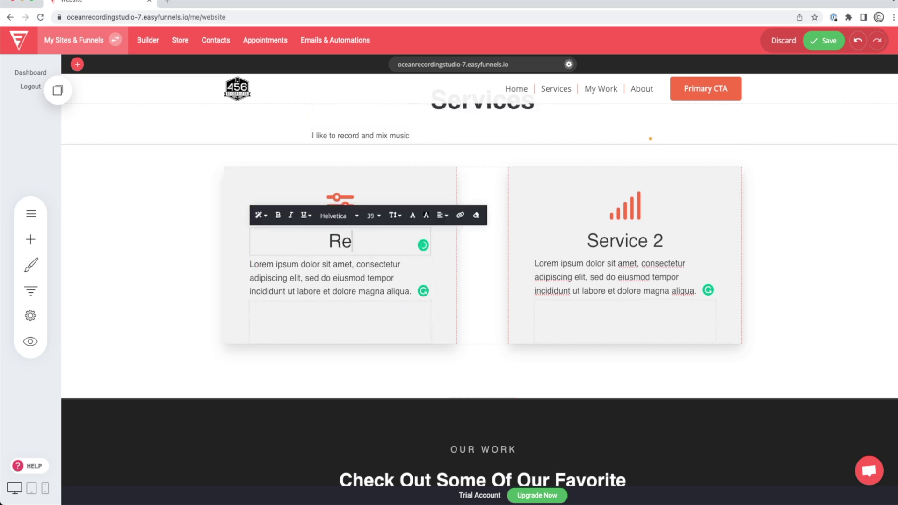
{"action": "left_click", "coordinate": [332, 277]}
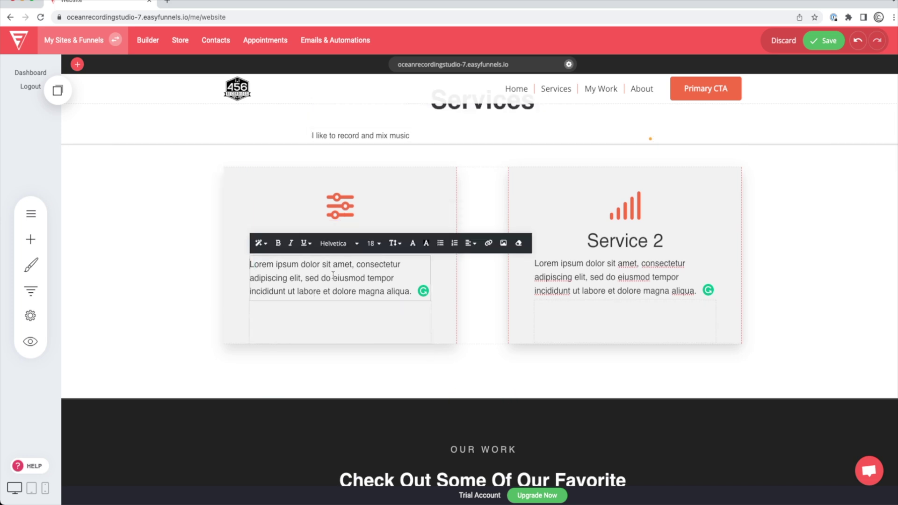
{"action": "triple_click", "coordinate": [332, 276]}
{"action": "type", "text": "I like t"}
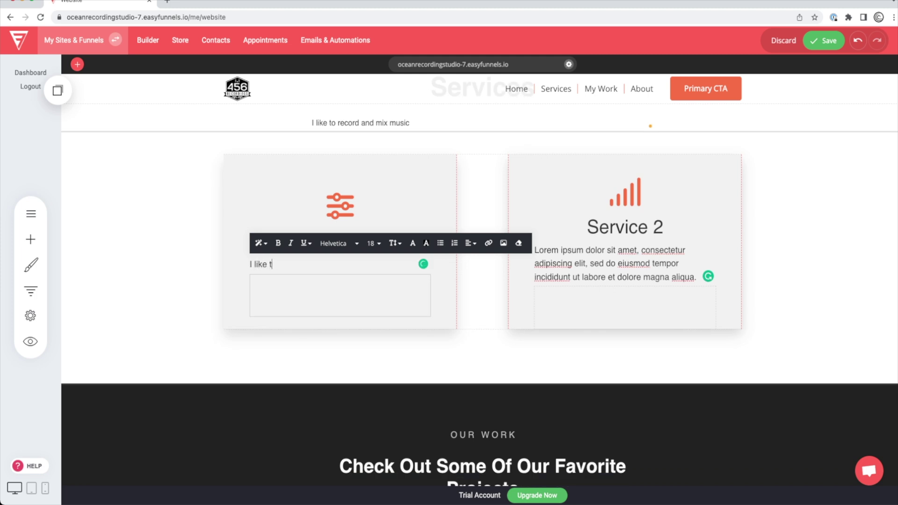
{"action": "type", "text": "o record music reallllllly good"}
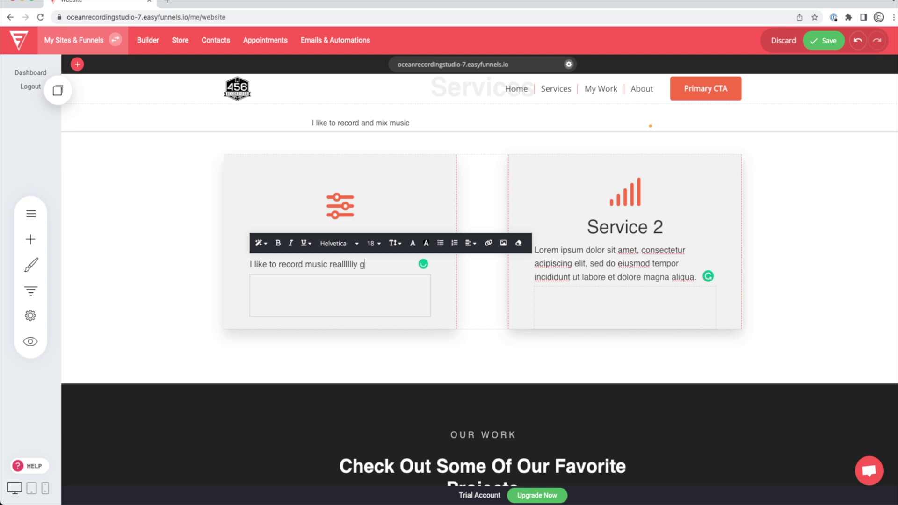
- Title the second service card 'mixing' with the description 'i like to mix music reallllly good'
{"action": "triple_click", "coordinate": [611, 228]}
{"action": "key", "text": "BackSpace"}
{"action": "type", "text": "mixing"}
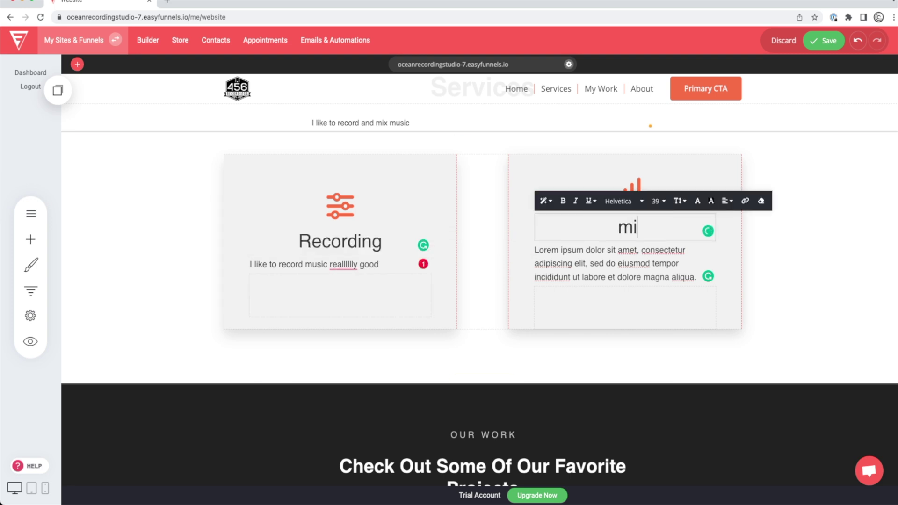
{"action": "triple_click", "coordinate": [606, 256]}
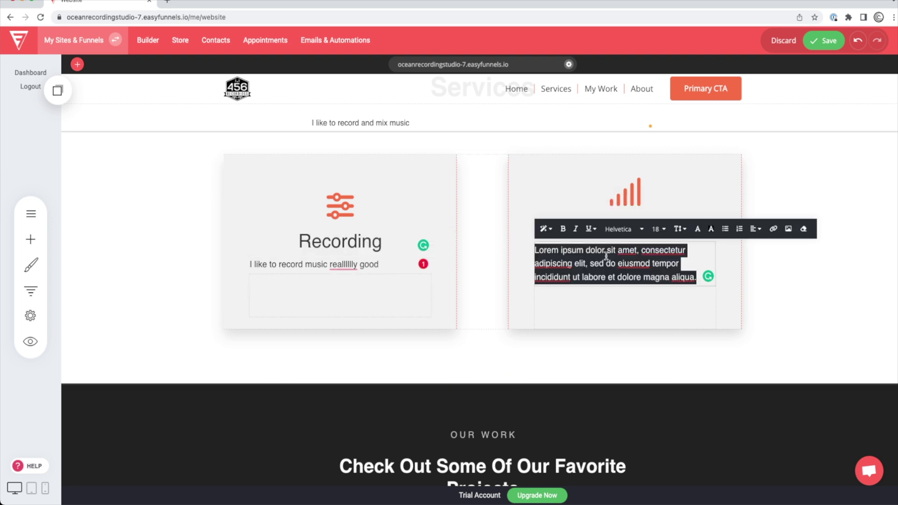
{"action": "type", "text": "i like to mi"}
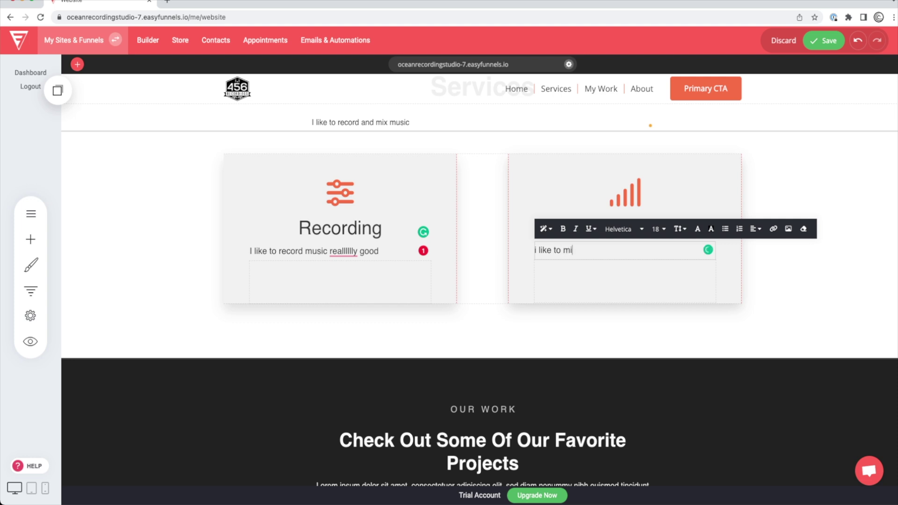
{"action": "type", "text": "x music reallllly good"}
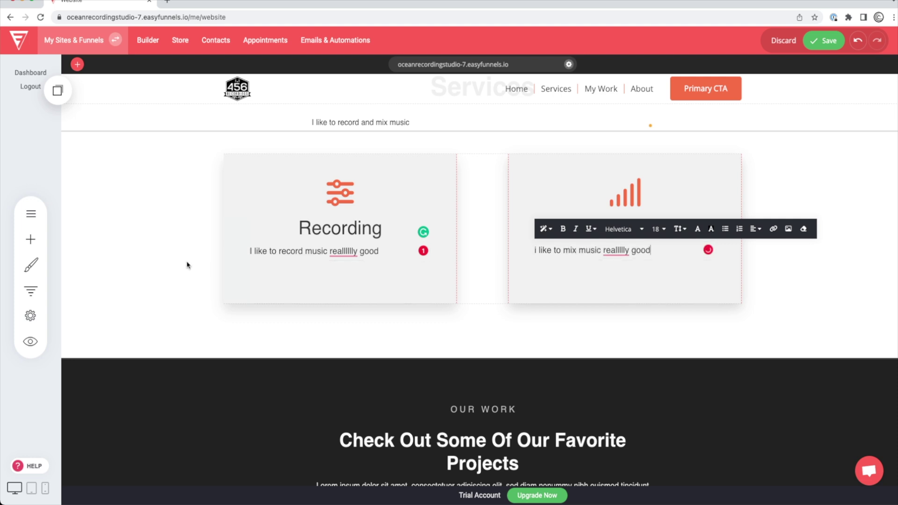
{"action": "left_click", "coordinate": [159, 270]}
{"action": "scroll", "coordinate": [158, 270], "scroll_direction": "down", "scroll_amount": 5}
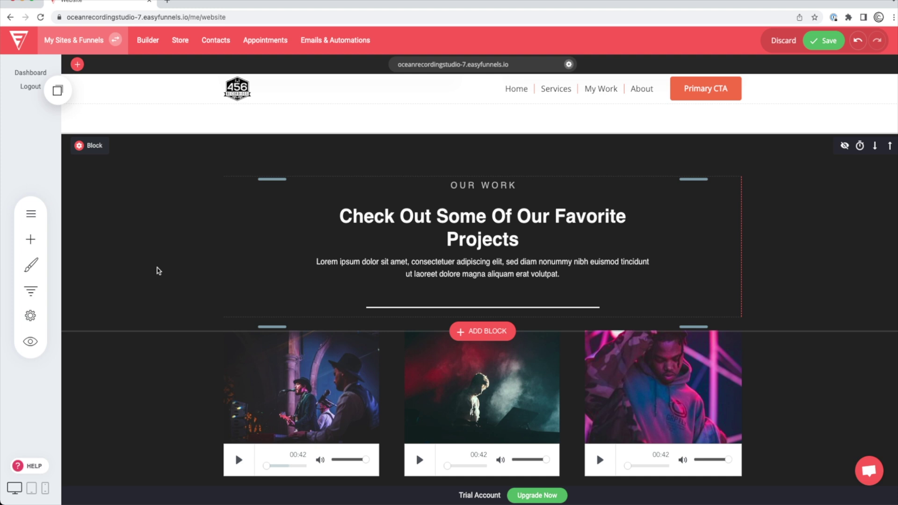
{"action": "scroll", "coordinate": [159, 271], "scroll_direction": "down", "scroll_amount": 1}
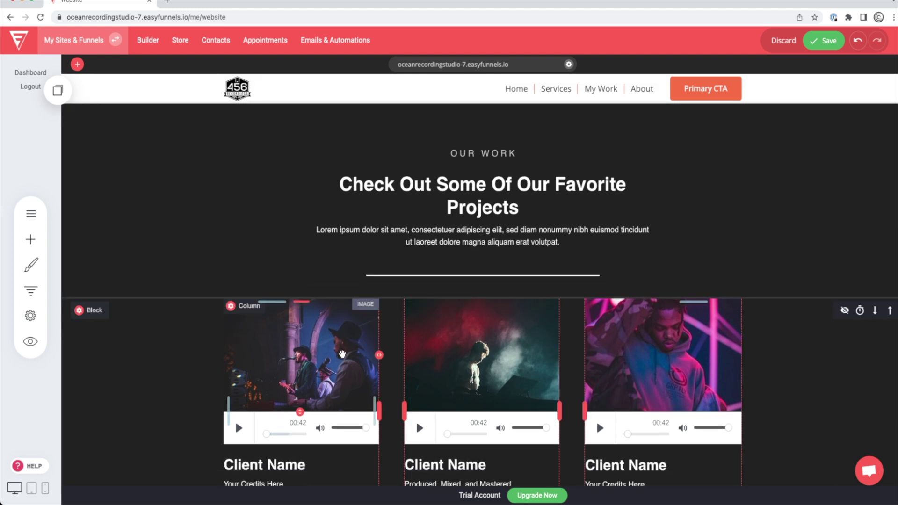
{"action": "scroll", "coordinate": [229, 334], "scroll_direction": "down", "scroll_amount": 2}
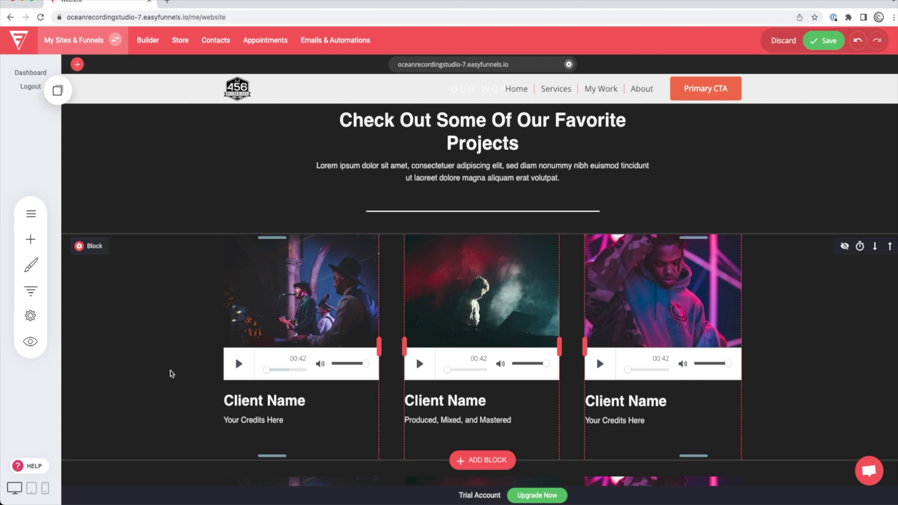
{"action": "scroll", "coordinate": [171, 374], "scroll_direction": "down", "scroll_amount": 1}
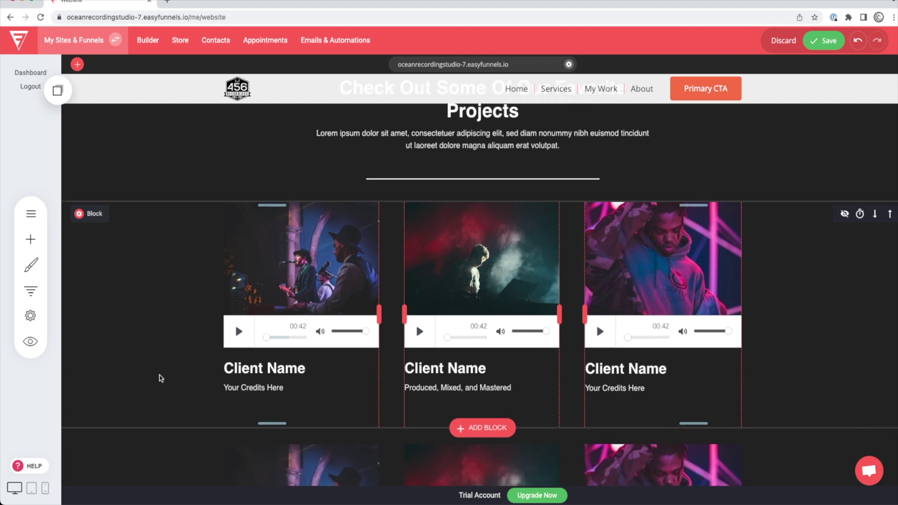
{"action": "scroll", "coordinate": [161, 378], "scroll_direction": "down", "scroll_amount": 10}
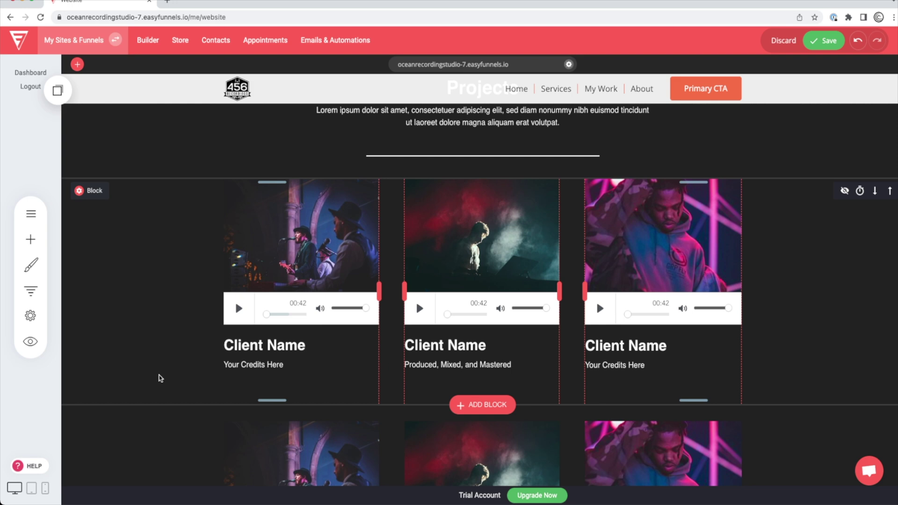
{"action": "scroll", "coordinate": [160, 376], "scroll_direction": "down", "scroll_amount": 4}
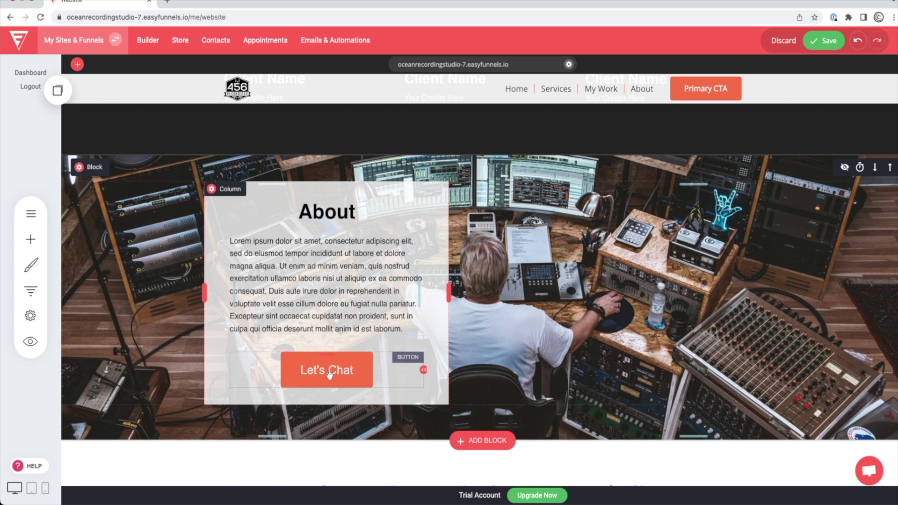
{"action": "scroll", "coordinate": [178, 340], "scroll_direction": "down", "scroll_amount": 5}
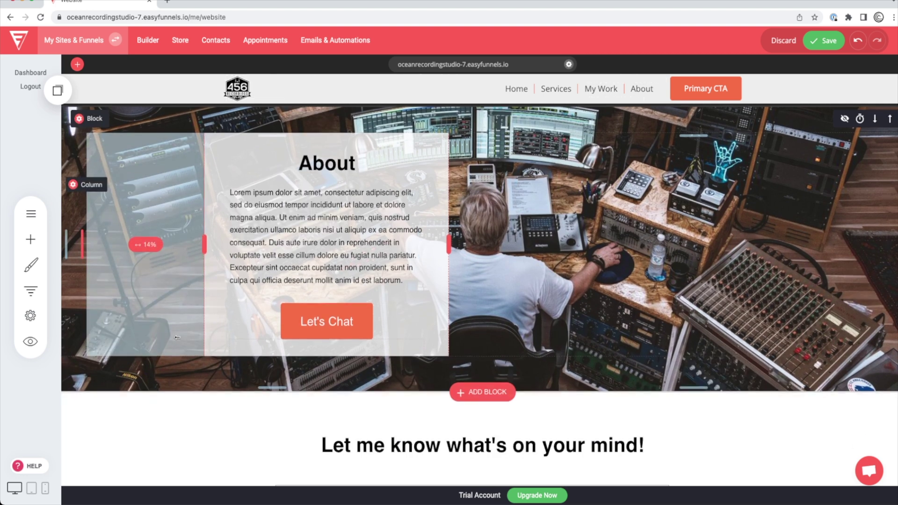
{"action": "scroll", "coordinate": [178, 340], "scroll_direction": "down", "scroll_amount": 1}
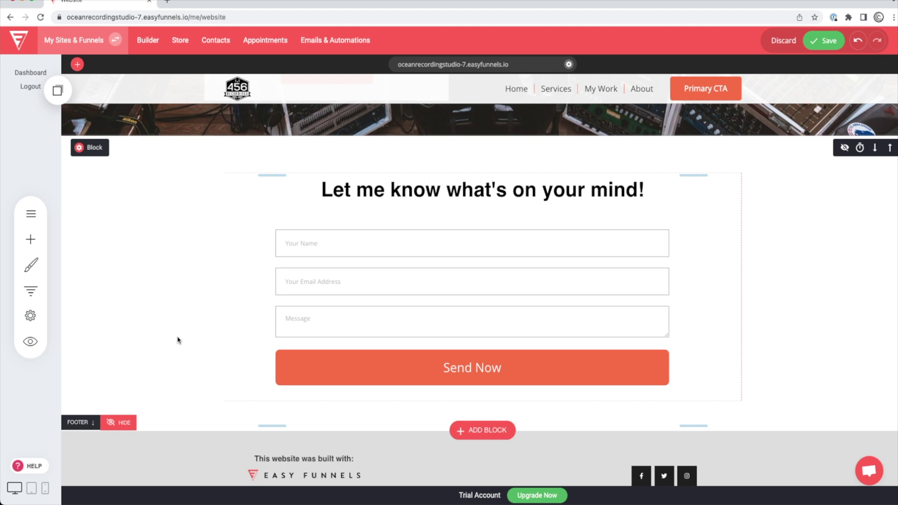
{"action": "left_click", "coordinate": [382, 294]}
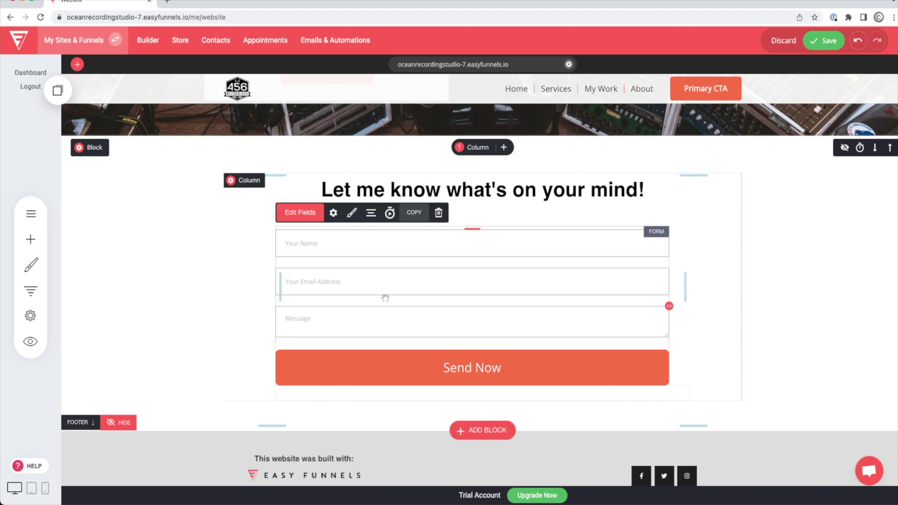
{"action": "left_click", "coordinate": [334, 214]}
{"action": "left_click", "coordinate": [164, 251]}
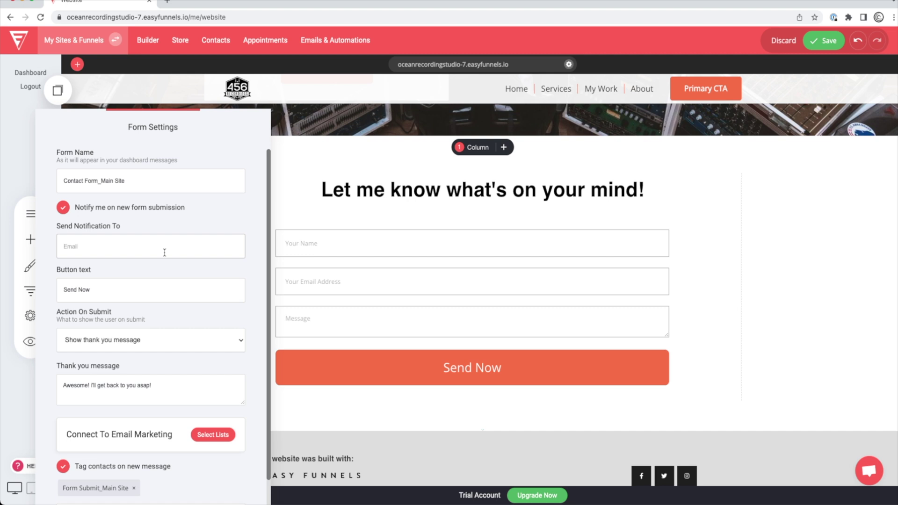
{"action": "left_click", "coordinate": [489, 216]}
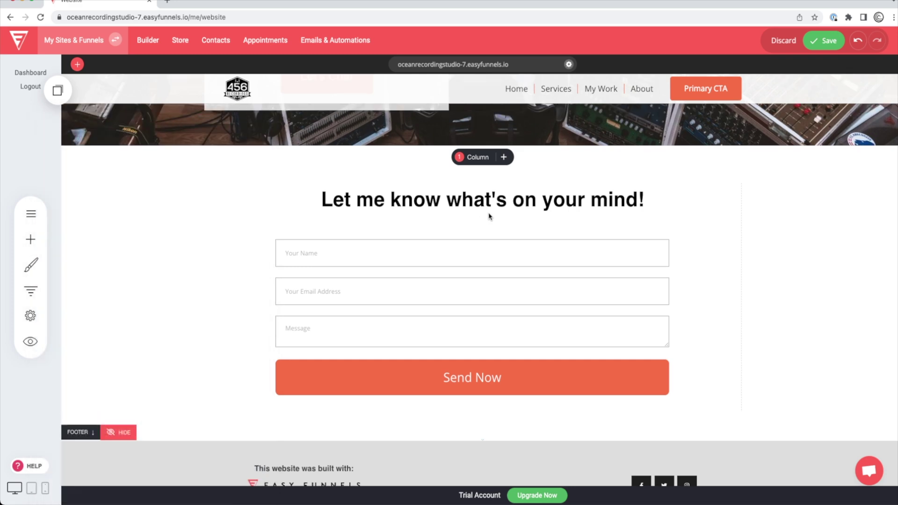
{"action": "scroll", "coordinate": [490, 216], "scroll_direction": "up", "scroll_amount": 10}
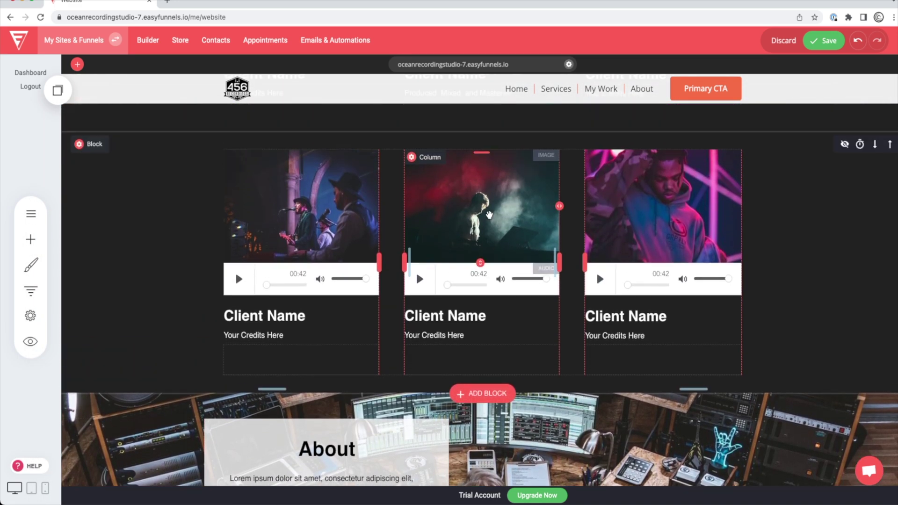
{"action": "scroll", "coordinate": [489, 214], "scroll_direction": "up", "scroll_amount": 10}
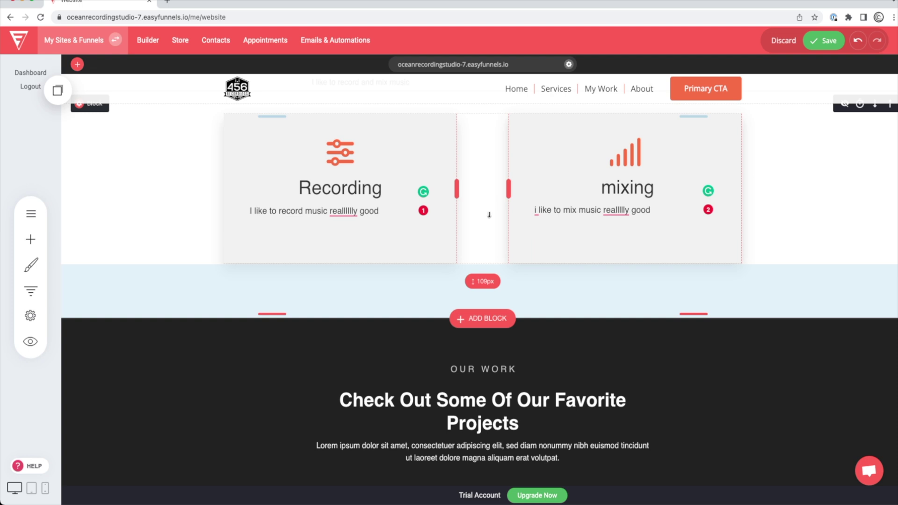
{"action": "scroll", "coordinate": [488, 214], "scroll_direction": "up", "scroll_amount": 10}
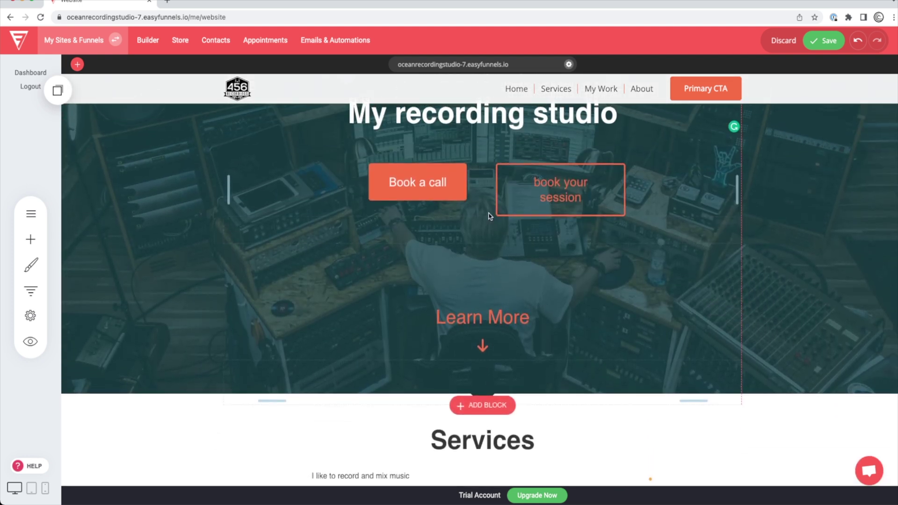
{"action": "scroll", "coordinate": [489, 216], "scroll_direction": "up", "scroll_amount": 3}
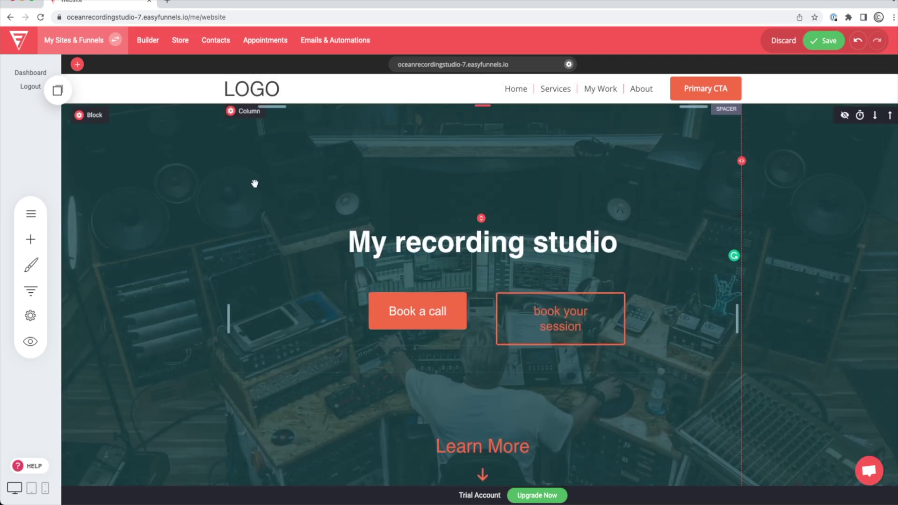